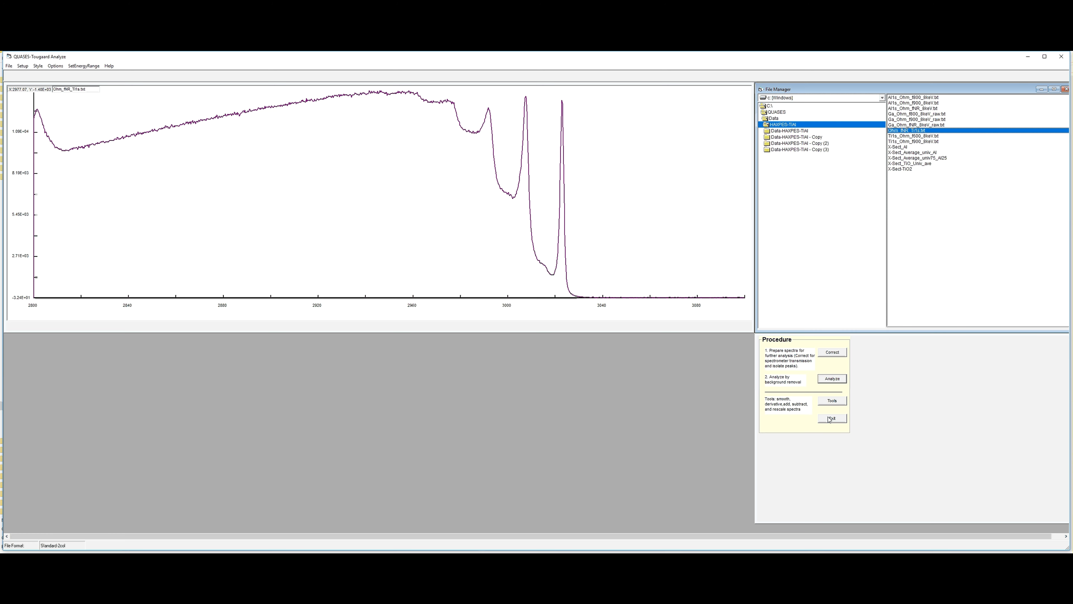
- Start the background analysis of the spectrum and look up the inelastic mean free path for Ti in the QUASES-IMFP-TPP2M calculator
{"action": "left_click", "coordinate": [837, 380]}
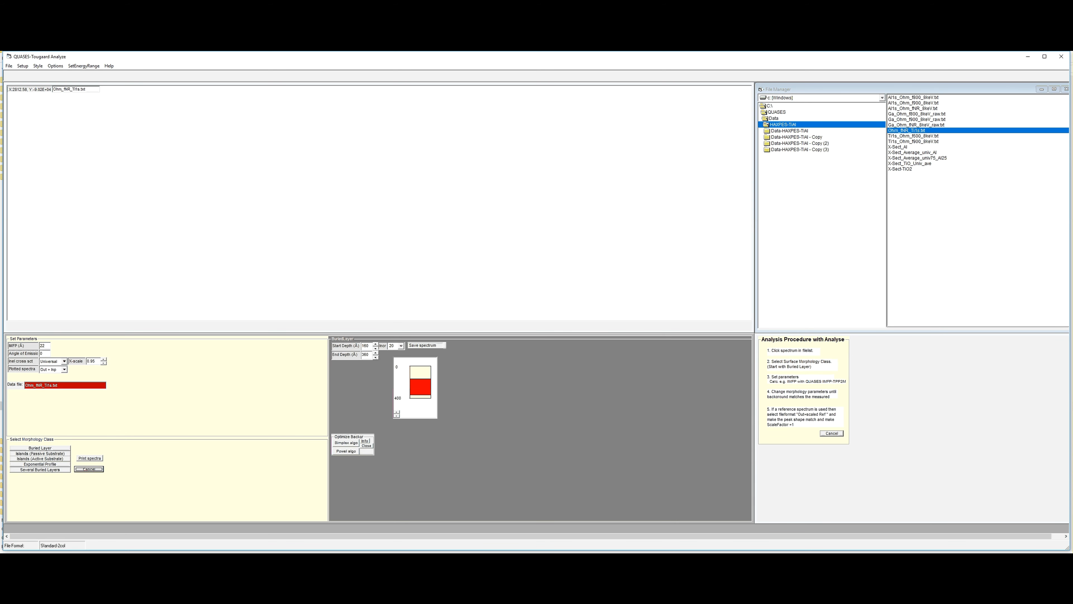
{"action": "key", "text": "alt+Tab"}
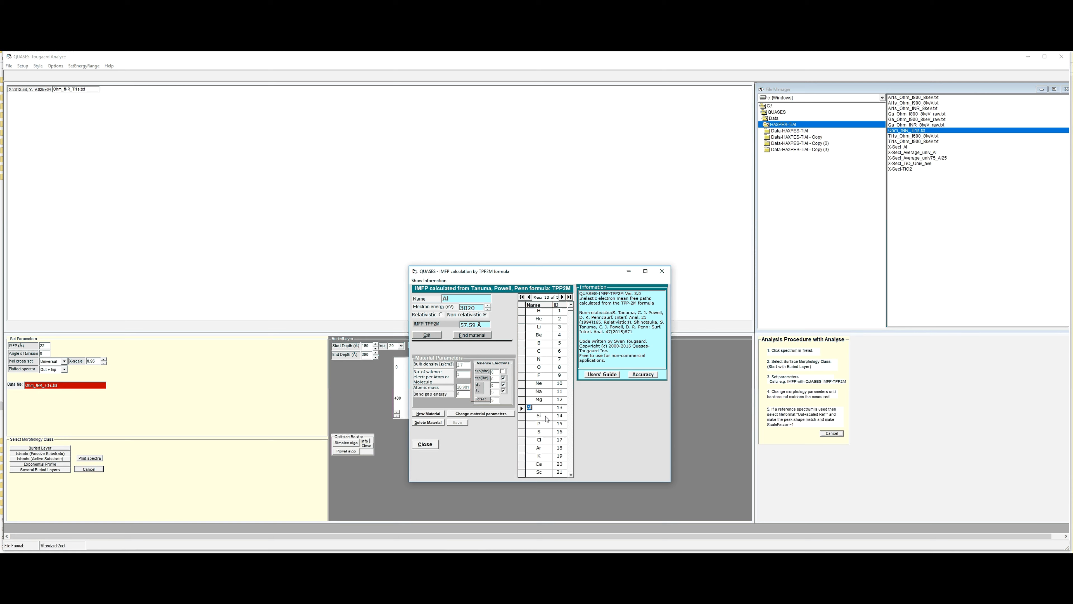
{"action": "left_click", "coordinate": [472, 335]}
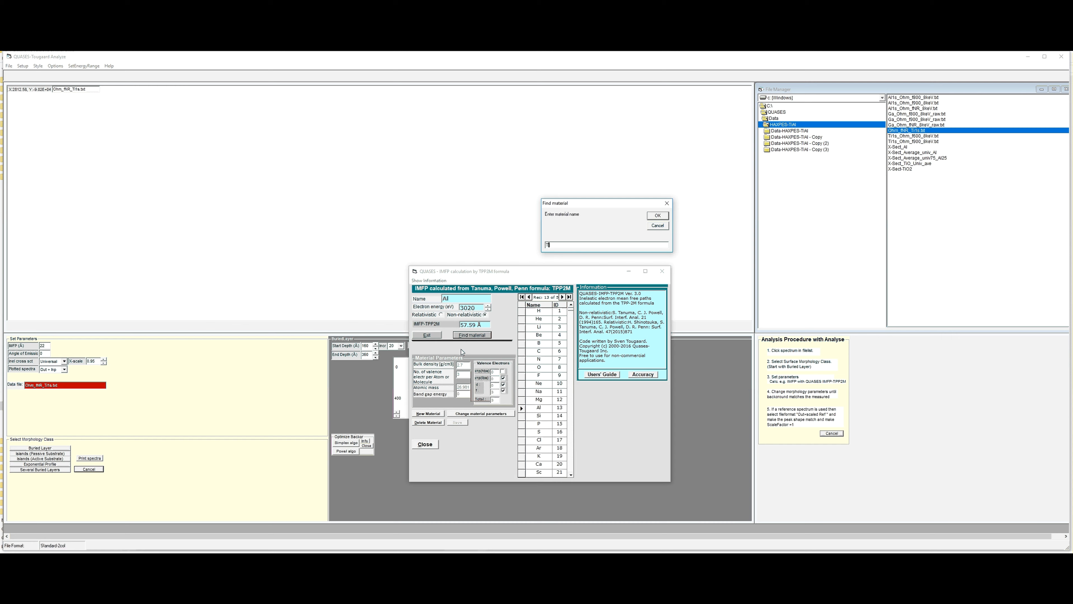
{"action": "key", "text": "Return"}
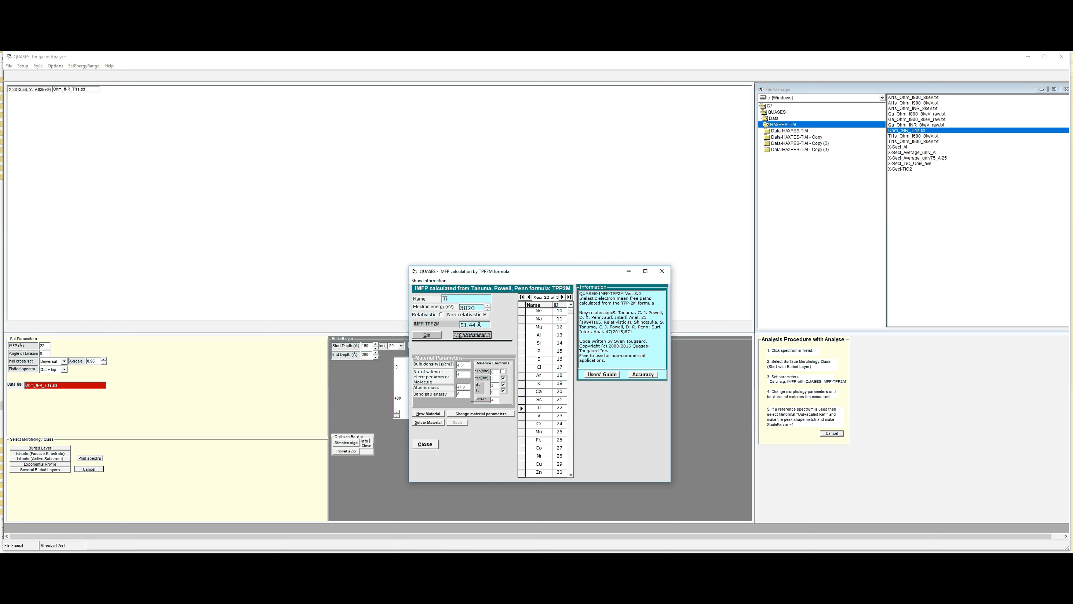
- Return to QUASES-Tougaard Analyze and set the inelastic mean free path of the analysis to 54 Å
{"action": "left_click", "coordinate": [446, 216]}
{"action": "left_click_drag", "start_coordinate": [48, 345], "coordinate": [37, 344]}
{"action": "type", "text": "54"}
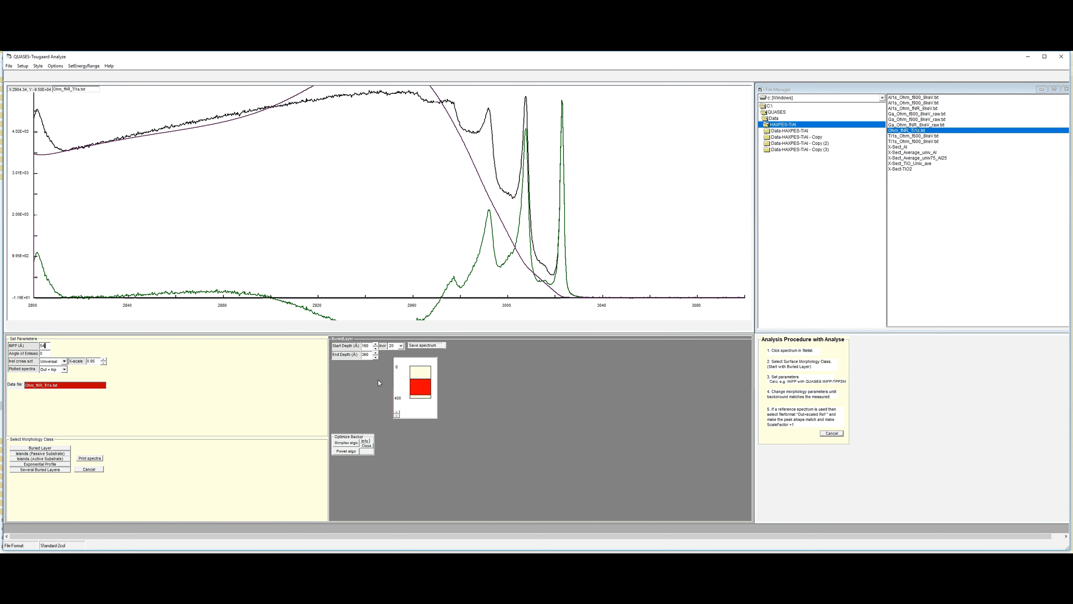
- Try a buried layer with a start depth of 0 Å and various end depths up to 440 Å
{"action": "left_click_drag", "start_coordinate": [416, 380], "coordinate": [425, 358]}
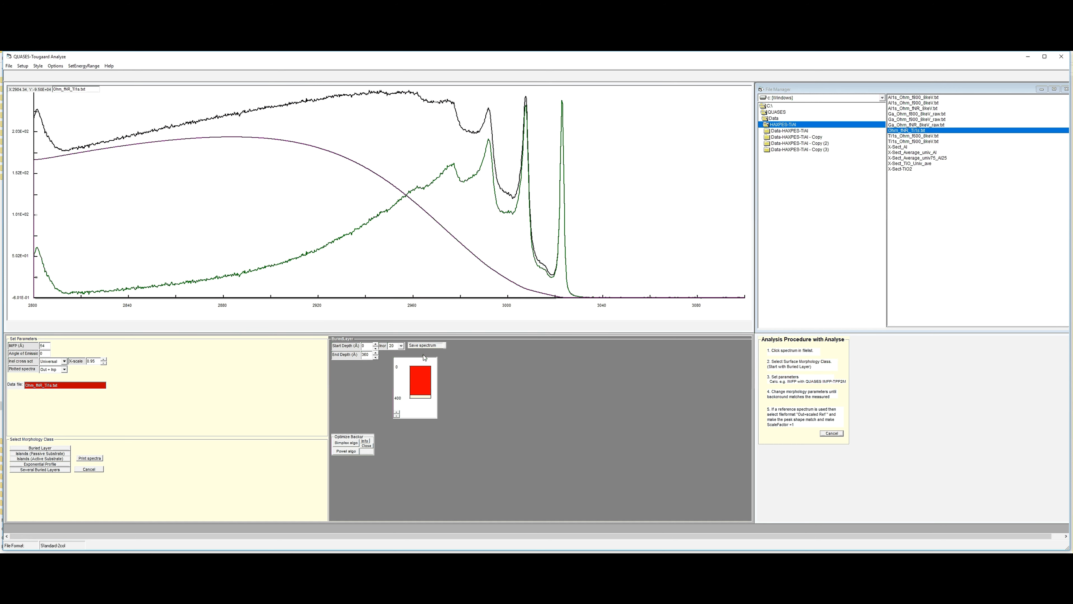
{"action": "left_click", "coordinate": [375, 353]}
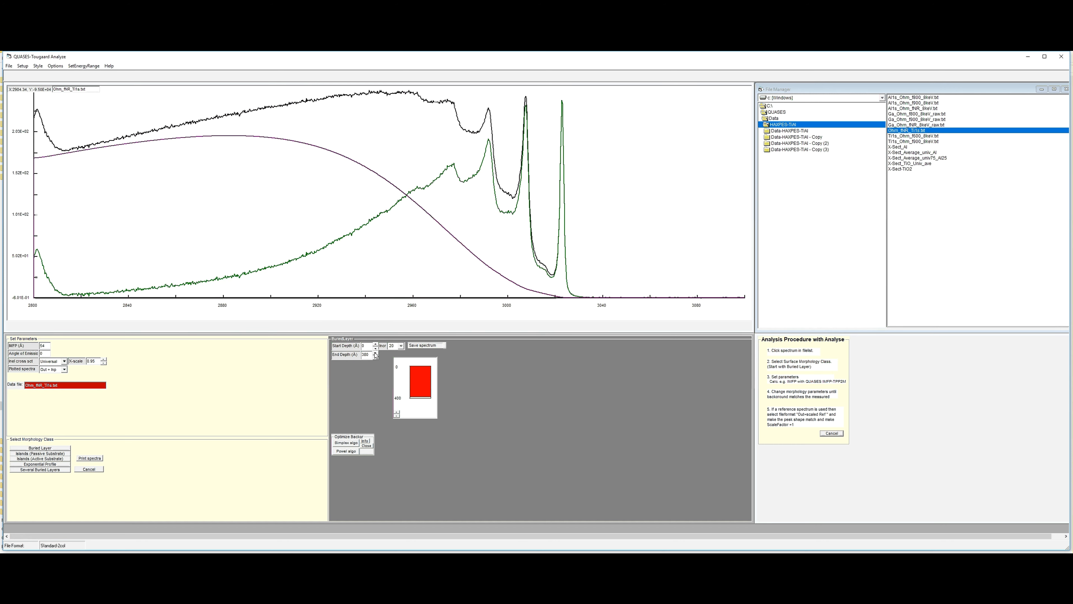
{"action": "left_click", "coordinate": [375, 357]}
{"action": "left_click", "coordinate": [375, 357]}
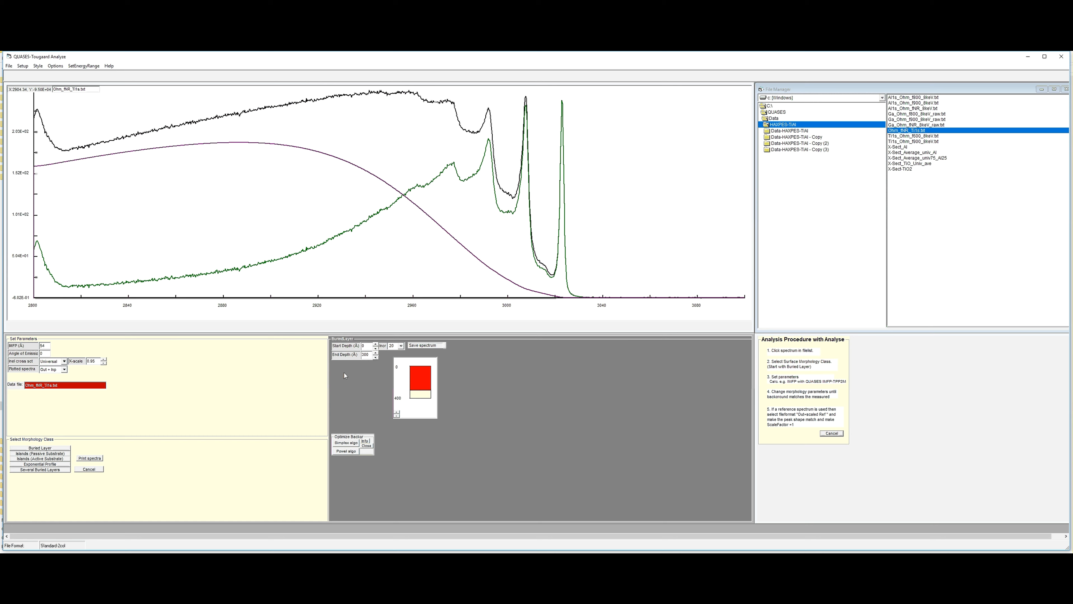
{"action": "left_click", "coordinate": [376, 354]}
{"action": "left_click", "coordinate": [376, 353]}
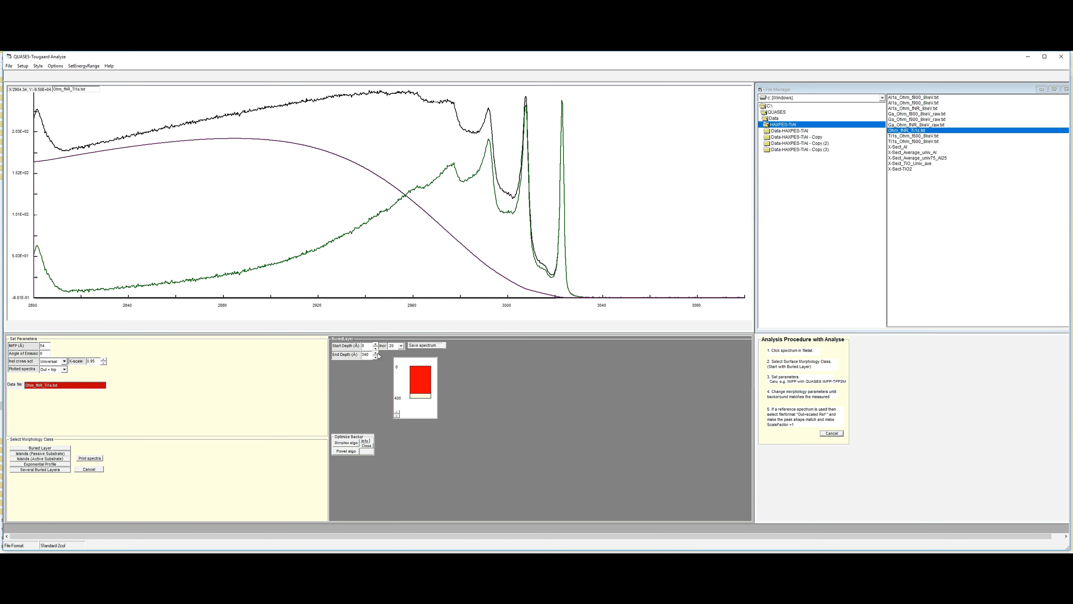
{"action": "left_click", "coordinate": [375, 353]}
{"action": "left_click", "coordinate": [376, 354]}
{"action": "left_click", "coordinate": [376, 353]}
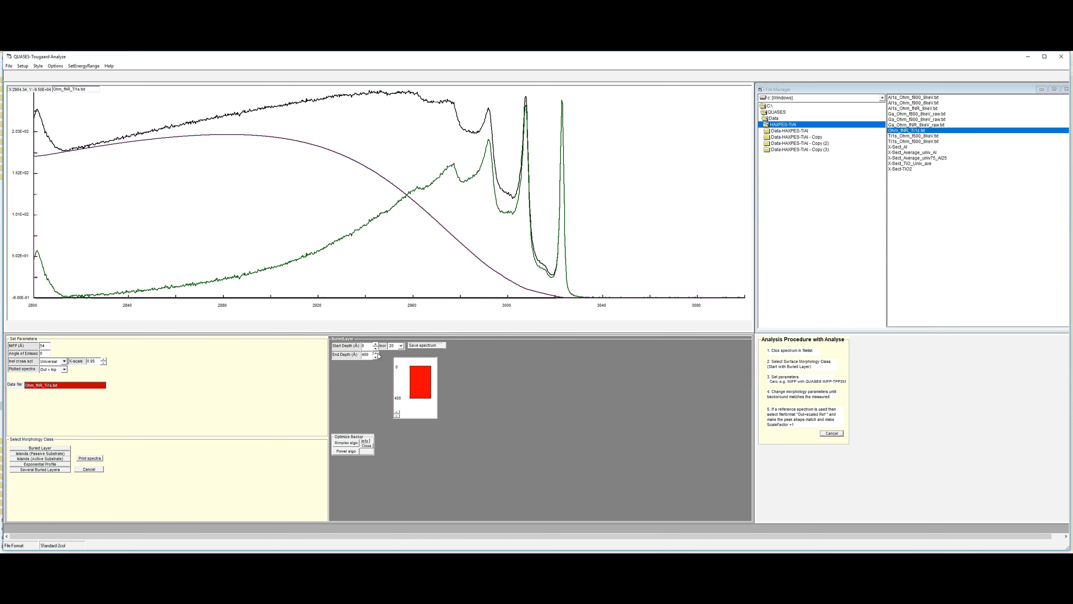
{"action": "left_click", "coordinate": [376, 353]}
{"action": "left_click", "coordinate": [377, 354]}
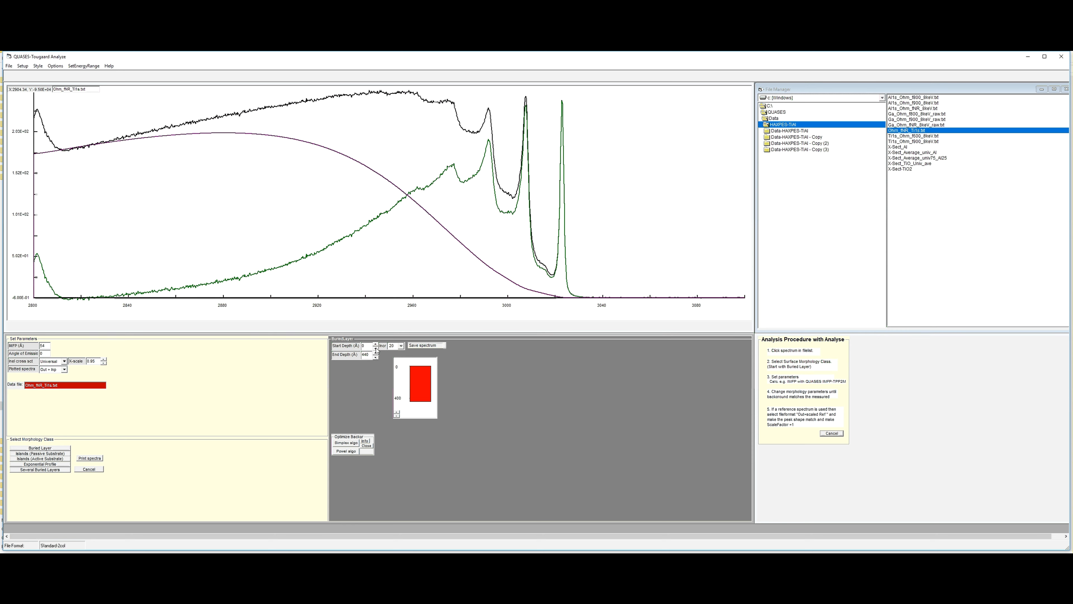
- Adjust the buried layer to a start depth of 40 Å and an end depth of 360 Å
{"action": "left_click", "coordinate": [375, 345]}
{"action": "left_click", "coordinate": [375, 345]}
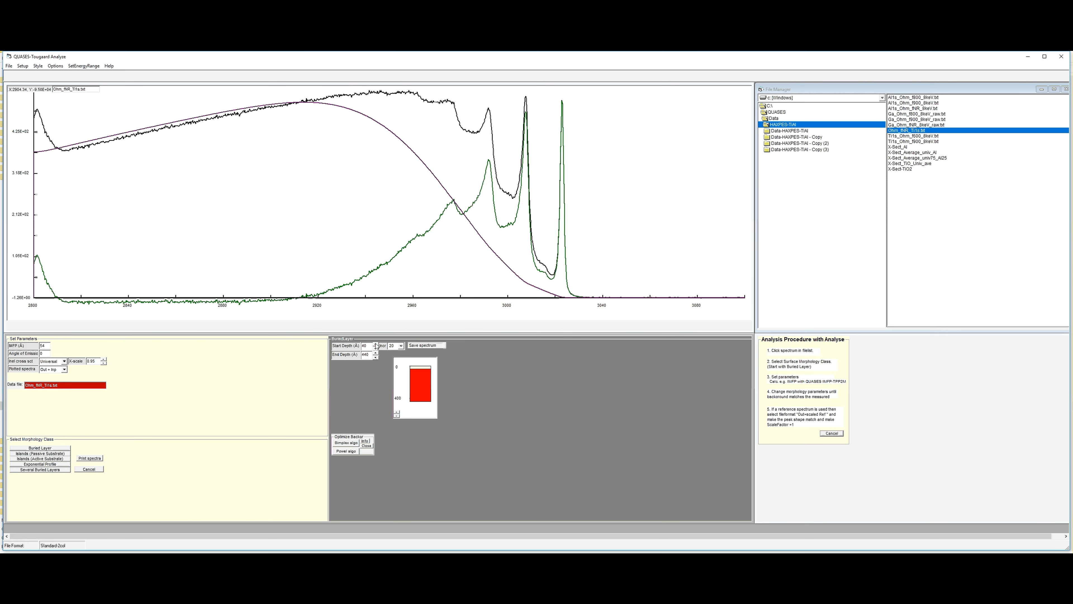
{"action": "left_click", "coordinate": [376, 344]}
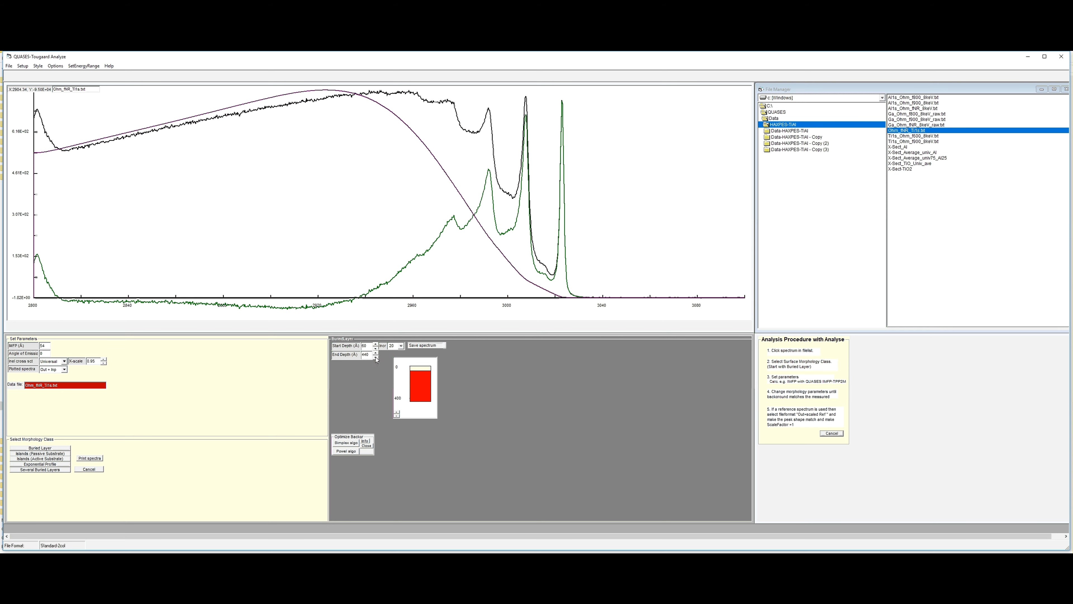
{"action": "left_click", "coordinate": [376, 357]}
{"action": "left_click", "coordinate": [376, 357]}
{"action": "left_click", "coordinate": [377, 357]}
{"action": "left_click", "coordinate": [377, 358]}
{"action": "left_click", "coordinate": [376, 358]}
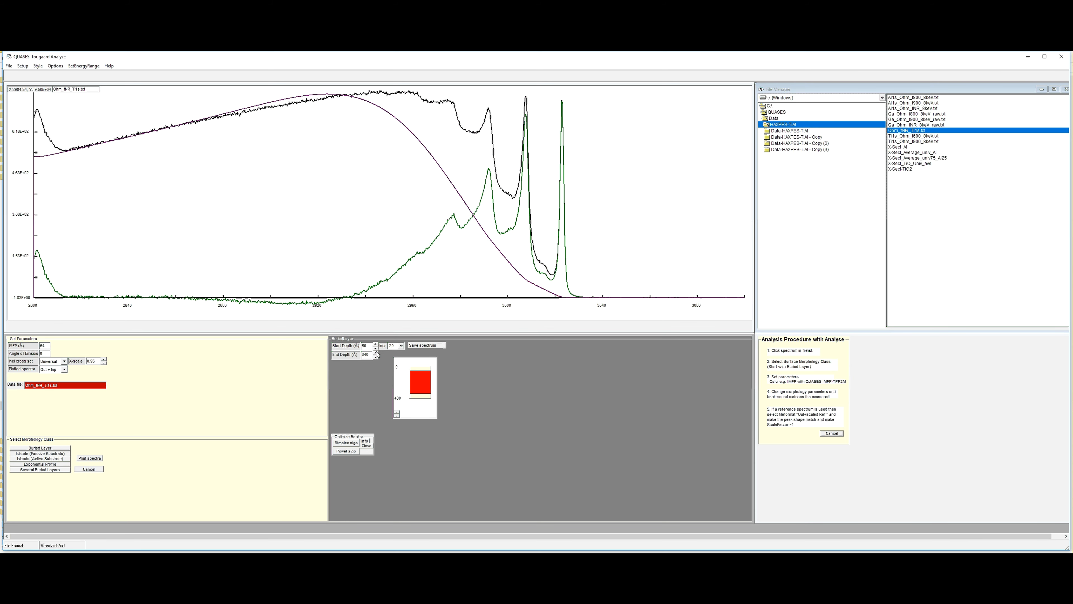
{"action": "left_click", "coordinate": [375, 349]}
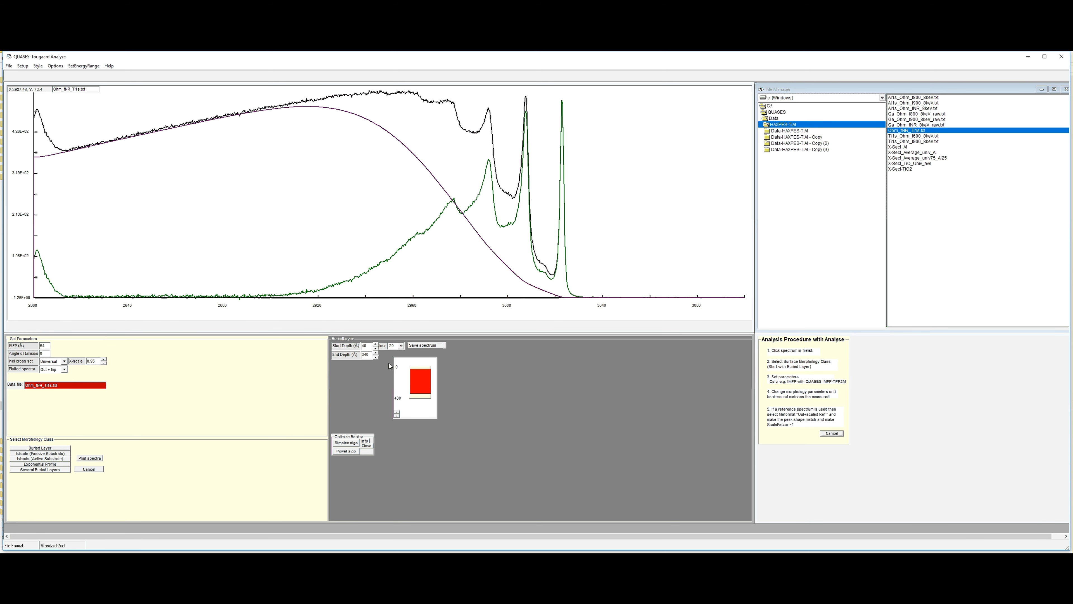
{"action": "left_click", "coordinate": [375, 352]}
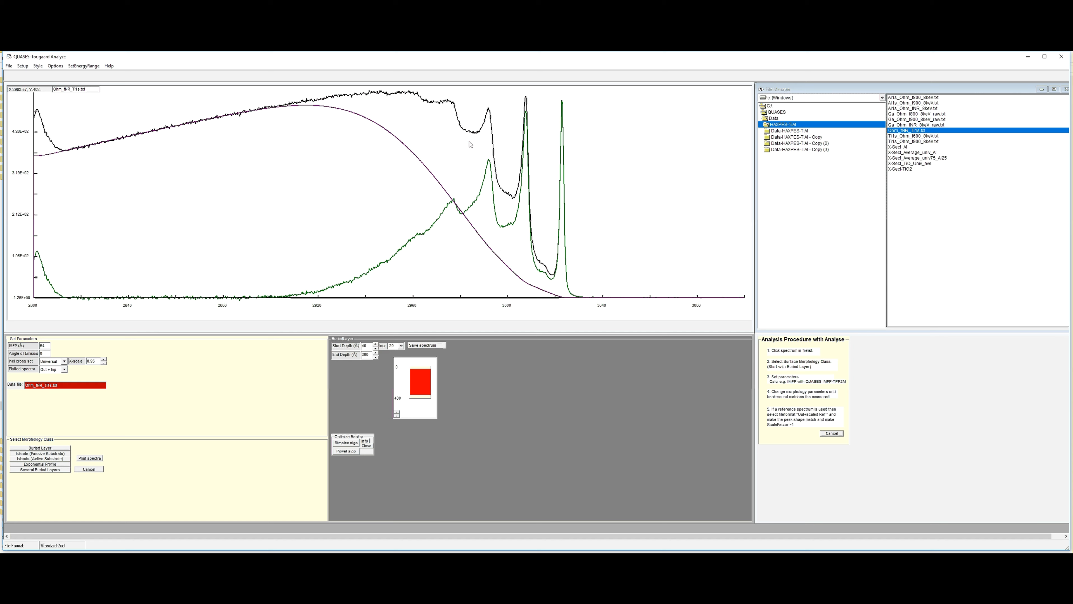
- Switch the inelastic cross section to an external one, move its window clear of the plot and choose the three-parameter universal cross section
{"action": "left_click", "coordinate": [65, 362]}
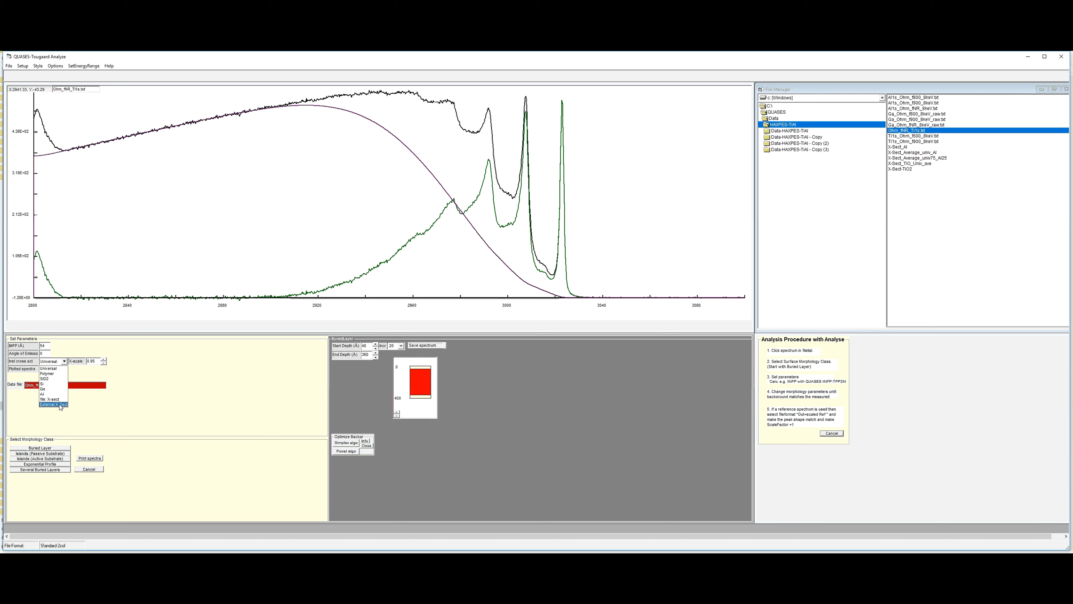
{"action": "left_click", "coordinate": [59, 408]}
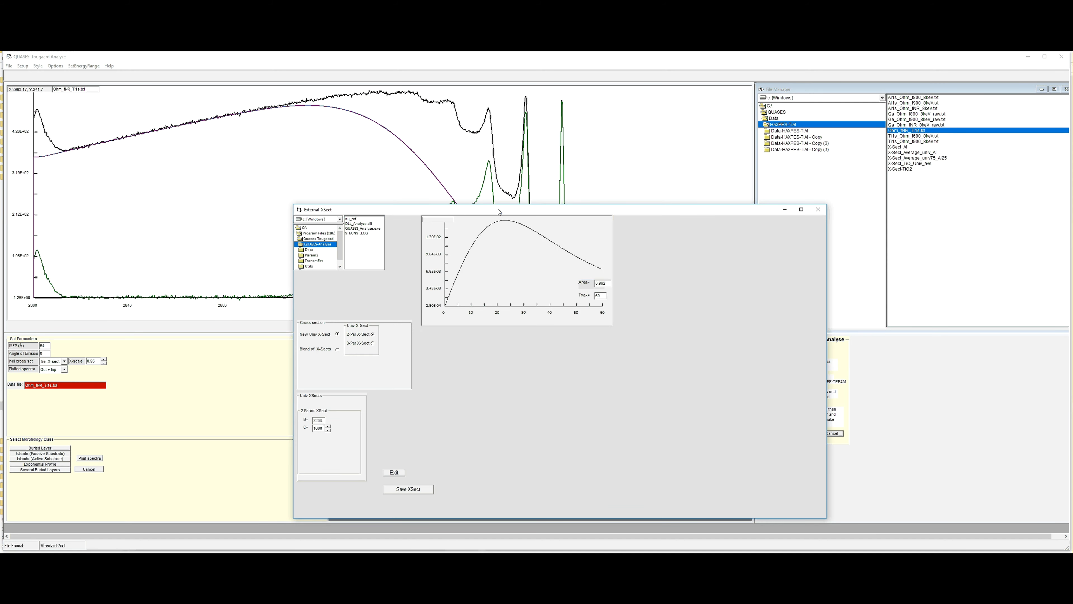
{"action": "left_click_drag", "start_coordinate": [497, 210], "coordinate": [735, 223]}
{"action": "left_click_drag", "start_coordinate": [808, 232], "coordinate": [871, 201]}
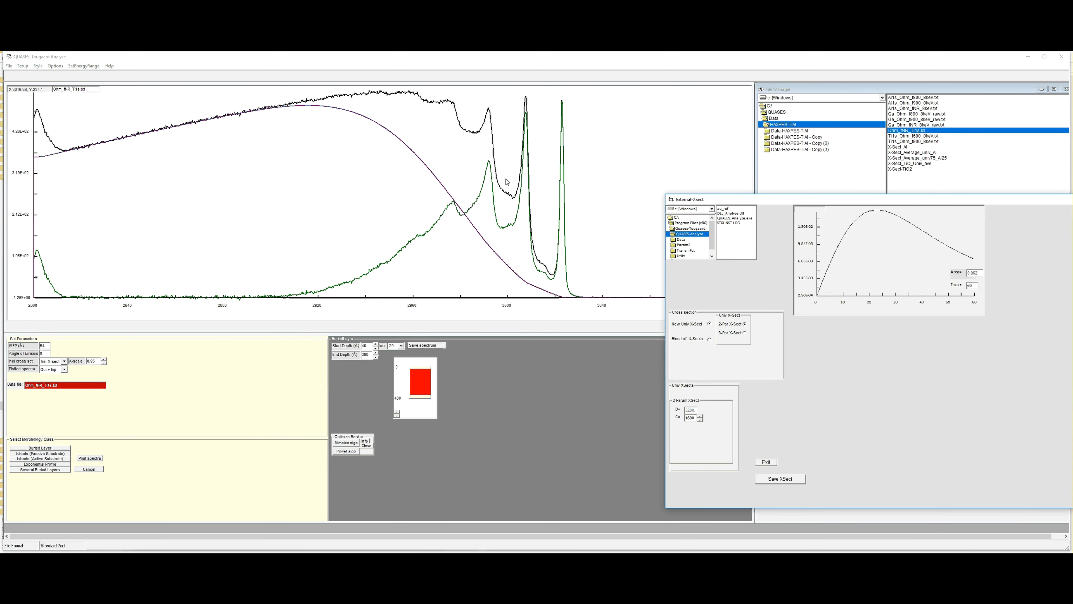
{"action": "left_click", "coordinate": [745, 333]}
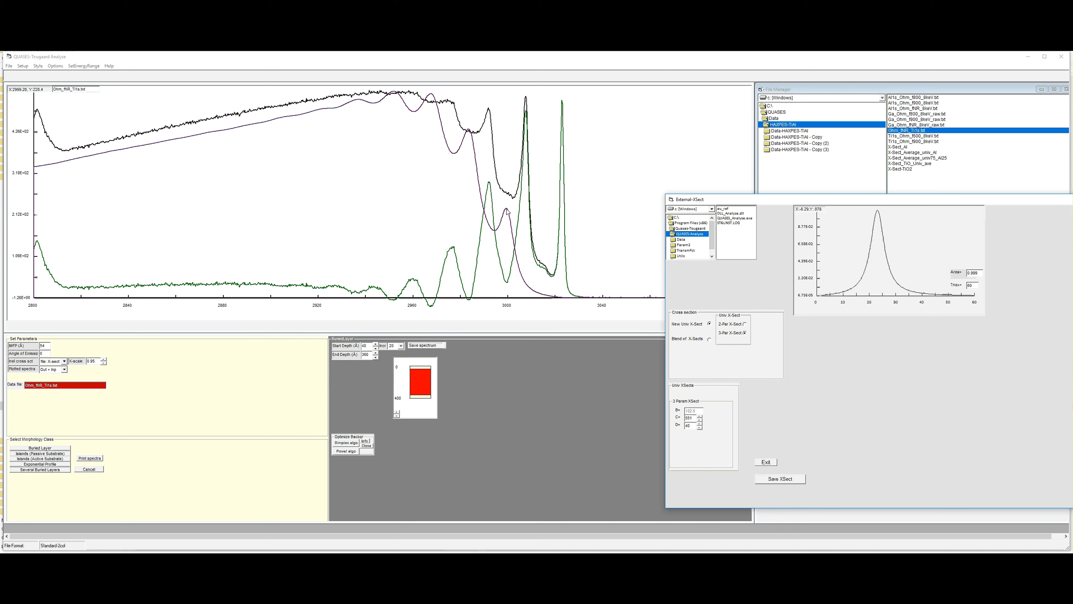
- Lower the C parameter of the three-parameter cross section to 260
{"action": "left_click", "coordinate": [699, 420]}
{"action": "left_click", "coordinate": [699, 421]}
{"action": "left_click", "coordinate": [700, 420]}
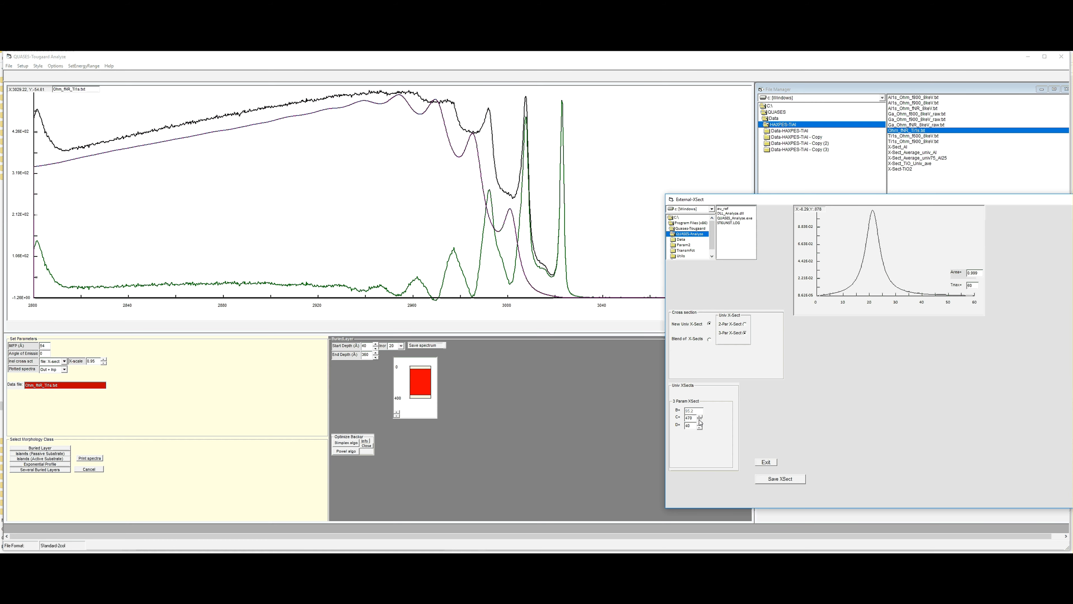
{"action": "left_click", "coordinate": [700, 420]}
{"action": "left_click", "coordinate": [700, 421]}
{"action": "left_click", "coordinate": [699, 420]}
{"action": "left_click", "coordinate": [699, 420]}
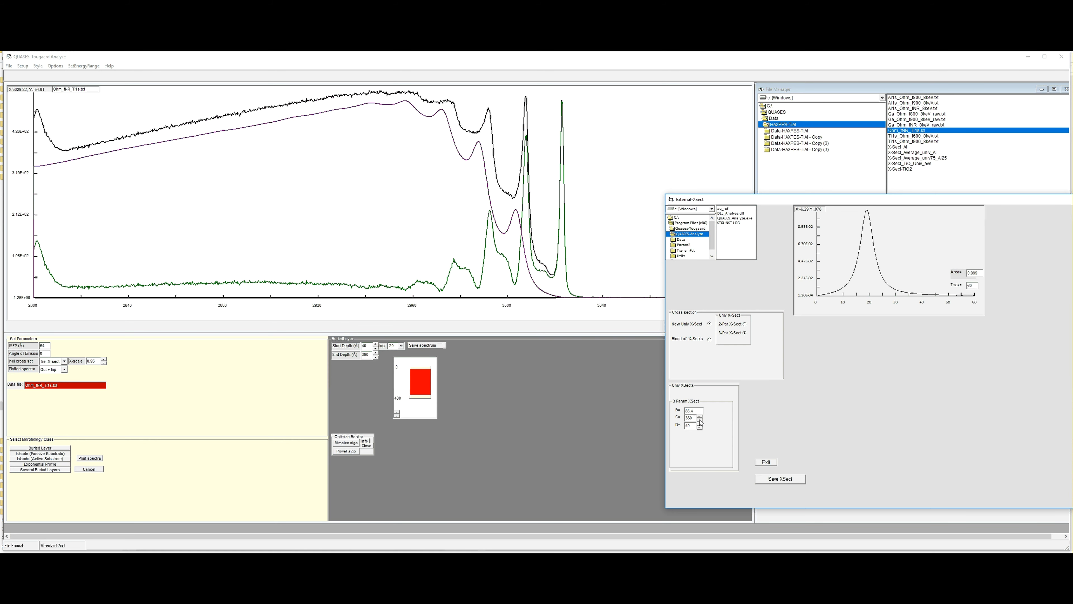
{"action": "left_click", "coordinate": [699, 420]}
{"action": "left_click", "coordinate": [700, 420]}
{"action": "left_click", "coordinate": [700, 421]}
{"action": "left_click", "coordinate": [700, 421]}
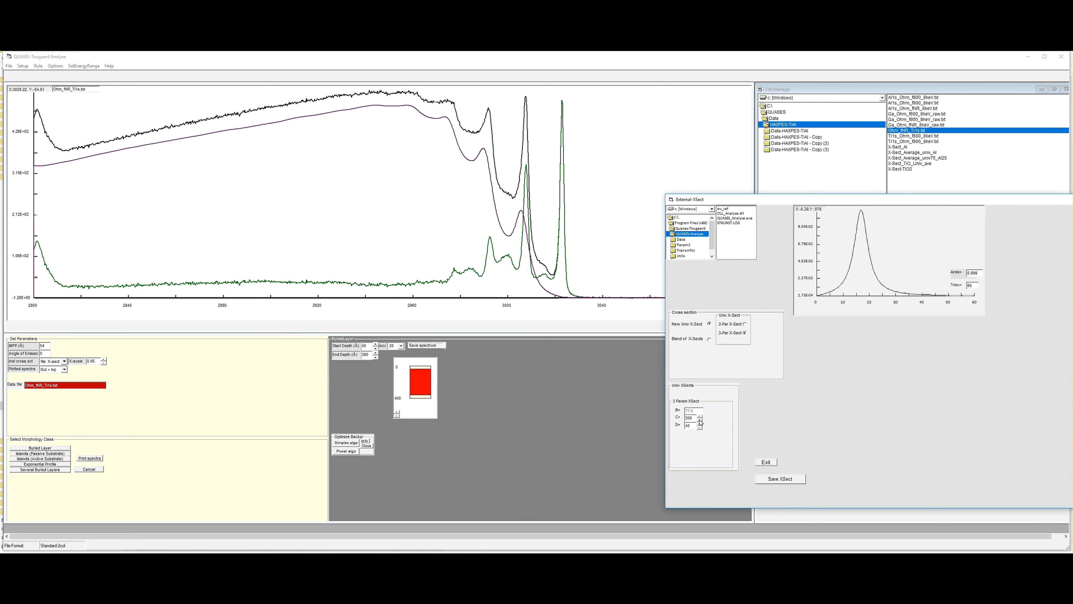
{"action": "left_click", "coordinate": [700, 421]}
{"action": "left_click", "coordinate": [699, 421]}
{"action": "left_click", "coordinate": [700, 420]}
{"action": "left_click", "coordinate": [700, 420]}
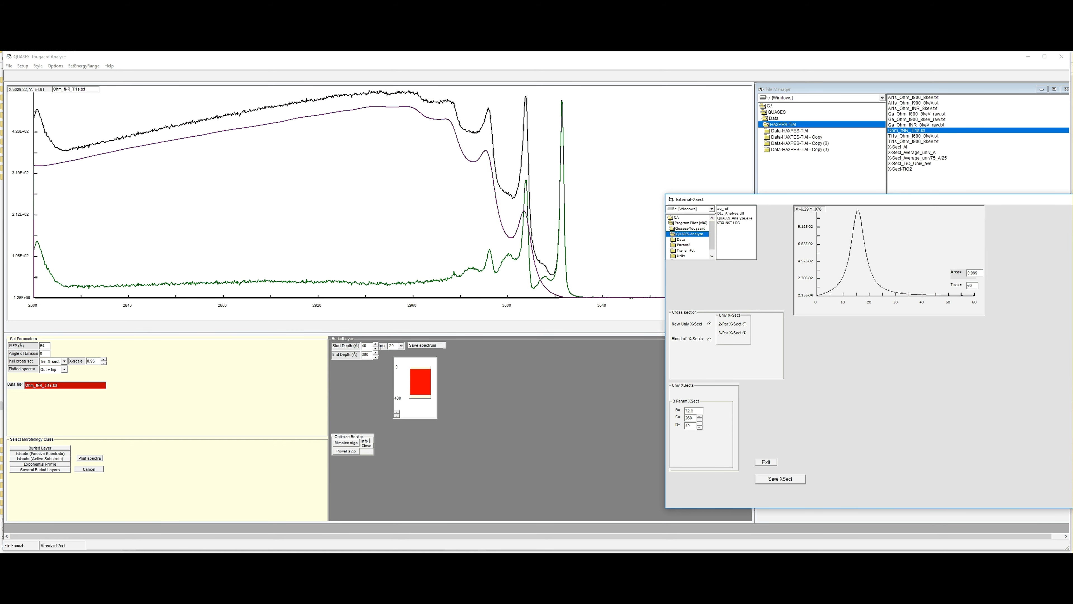
- Increase the buried layer's start depth to 140 Å
{"action": "left_click", "coordinate": [376, 344]}
{"action": "left_click", "coordinate": [375, 344]}
{"action": "left_click", "coordinate": [375, 344]}
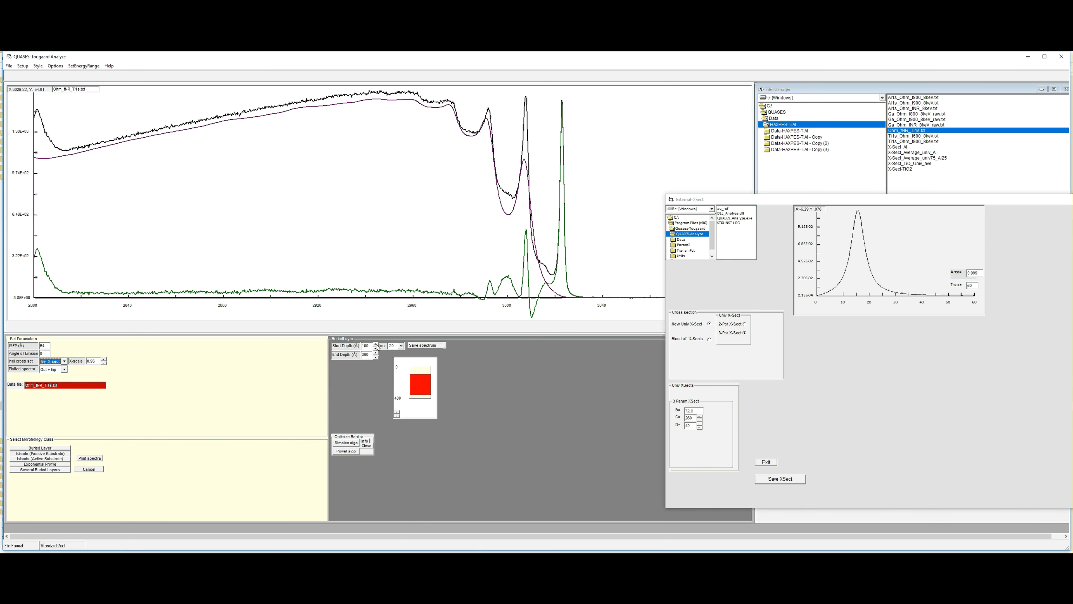
{"action": "left_click", "coordinate": [375, 344]}
{"action": "left_click", "coordinate": [376, 344]}
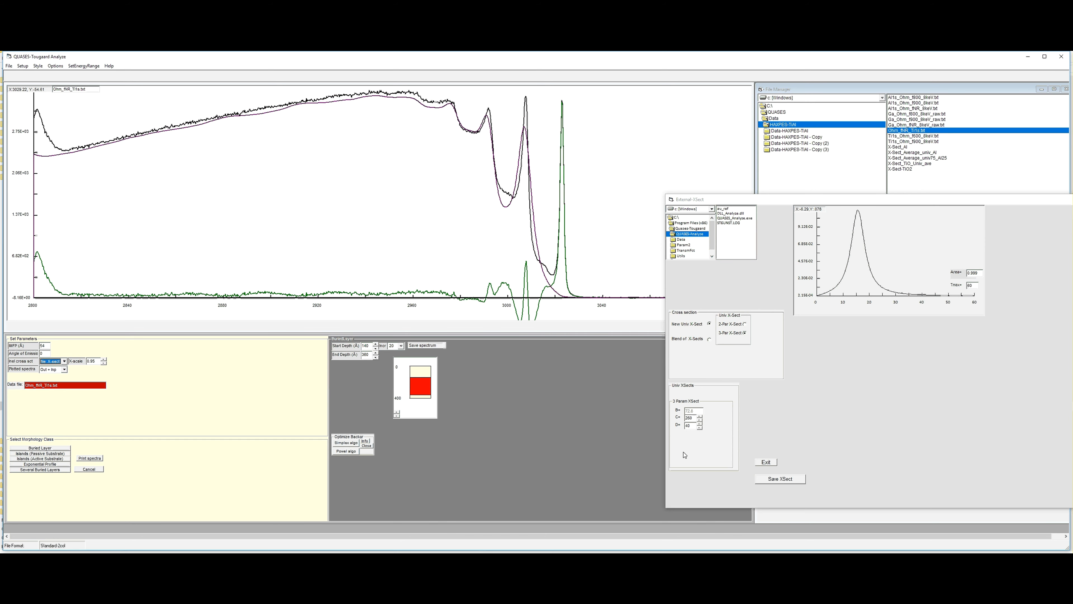
- Fine-tune the three-parameter cross section by setting D to 32 and C to 250
{"action": "left_click", "coordinate": [700, 427]}
{"action": "left_click", "coordinate": [700, 427]}
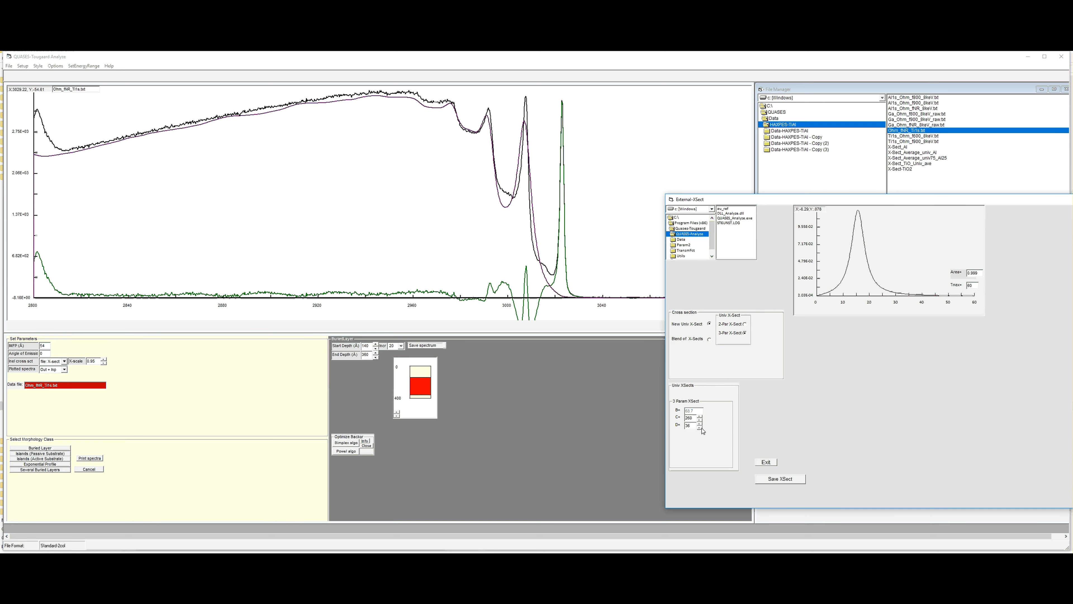
{"action": "left_click", "coordinate": [700, 428]}
{"action": "left_click", "coordinate": [700, 427]}
{"action": "left_click", "coordinate": [700, 427]}
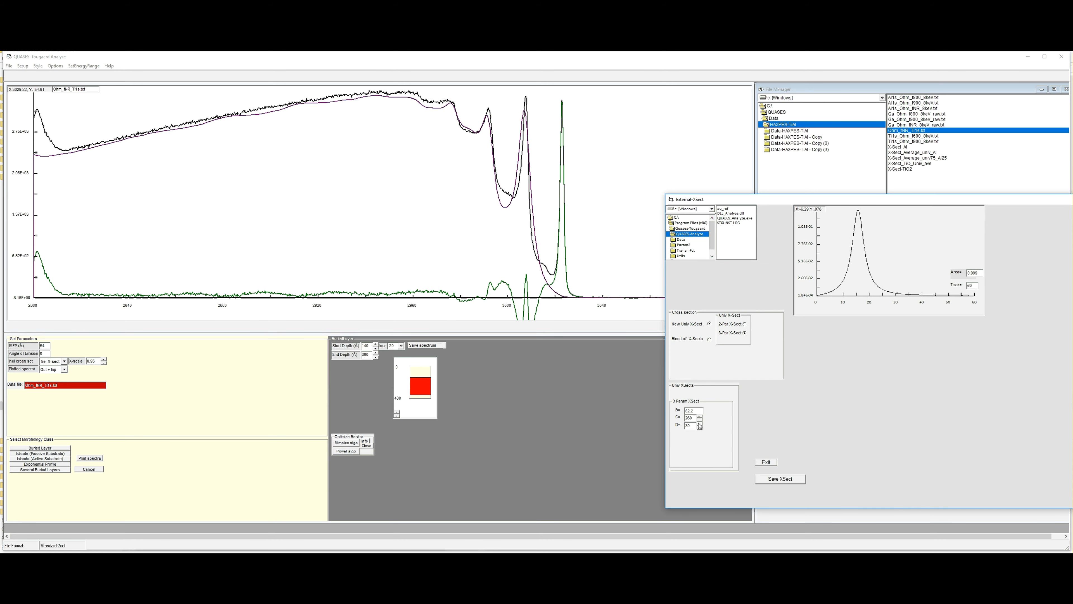
{"action": "left_click", "coordinate": [700, 427]}
{"action": "left_click", "coordinate": [700, 424]}
{"action": "left_click", "coordinate": [700, 423]}
{"action": "left_click", "coordinate": [700, 420]}
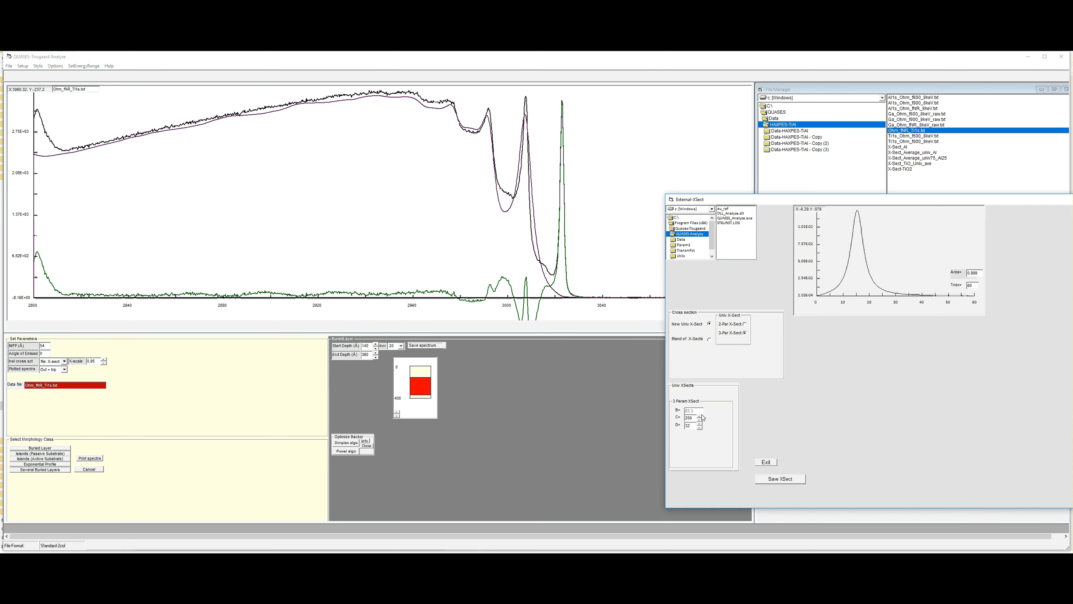
{"action": "left_click", "coordinate": [700, 420]}
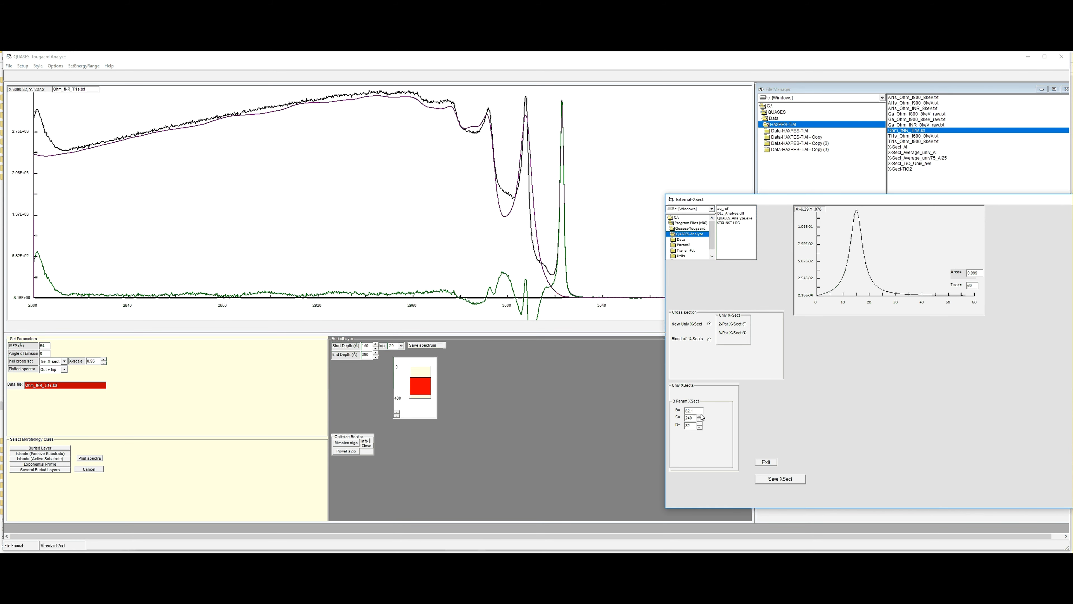
{"action": "left_click", "coordinate": [700, 416]}
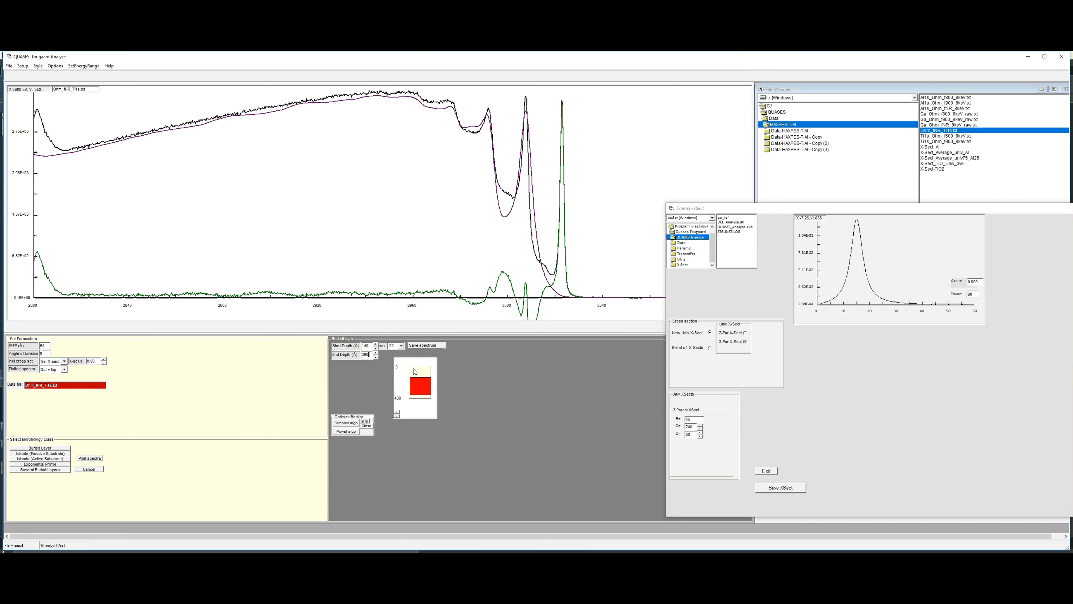
- Change the external cross section from a new universal one to a blend of cross sections and dismiss the file prompt
{"action": "left_click", "coordinate": [710, 348]}
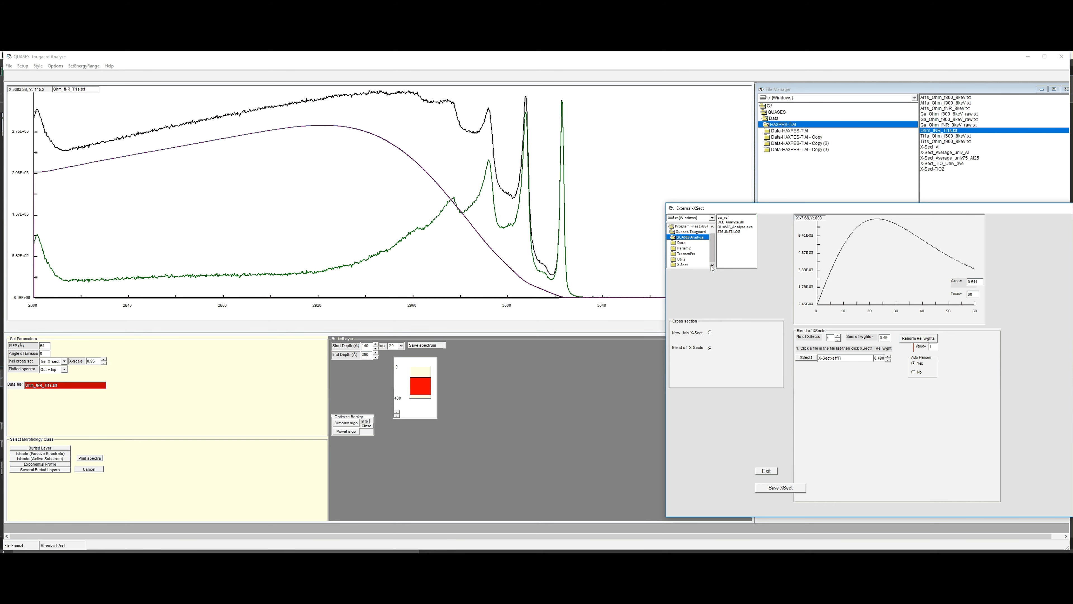
{"action": "left_click", "coordinate": [710, 332]}
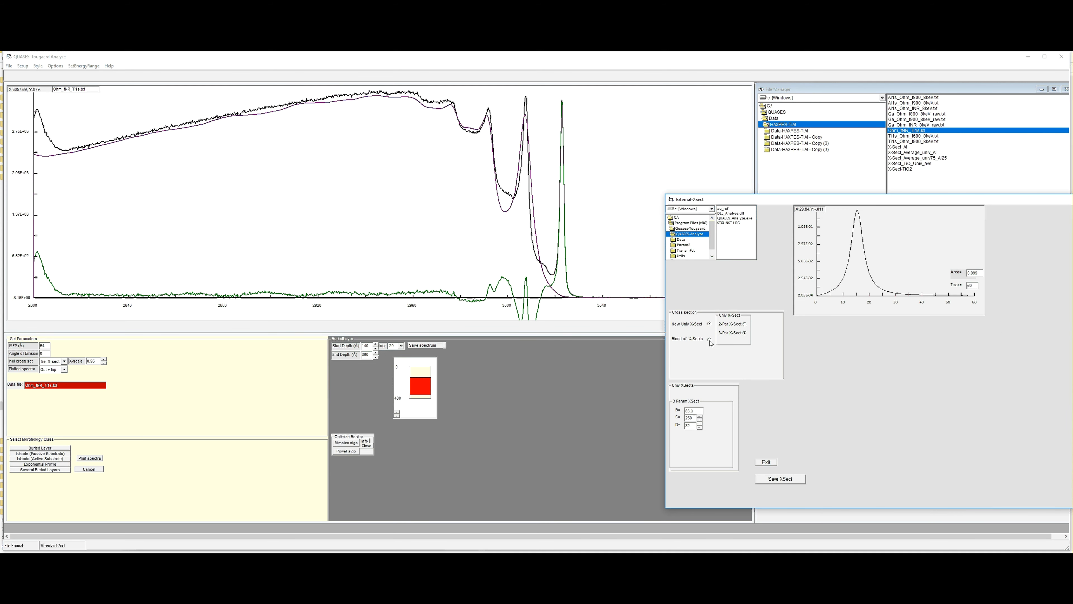
{"action": "left_click", "coordinate": [710, 340]}
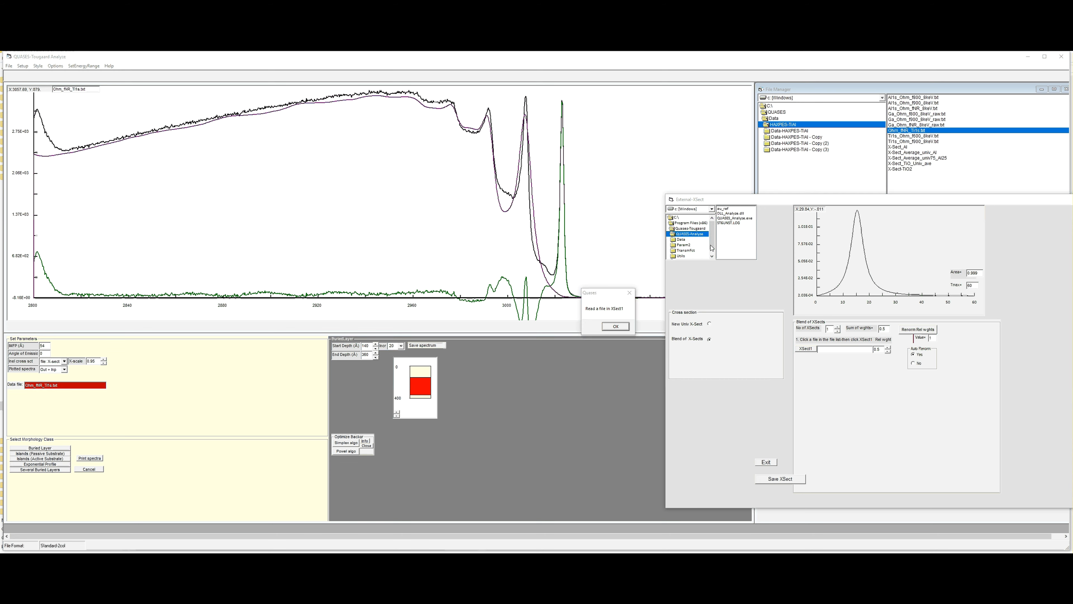
{"action": "left_click", "coordinate": [615, 327]}
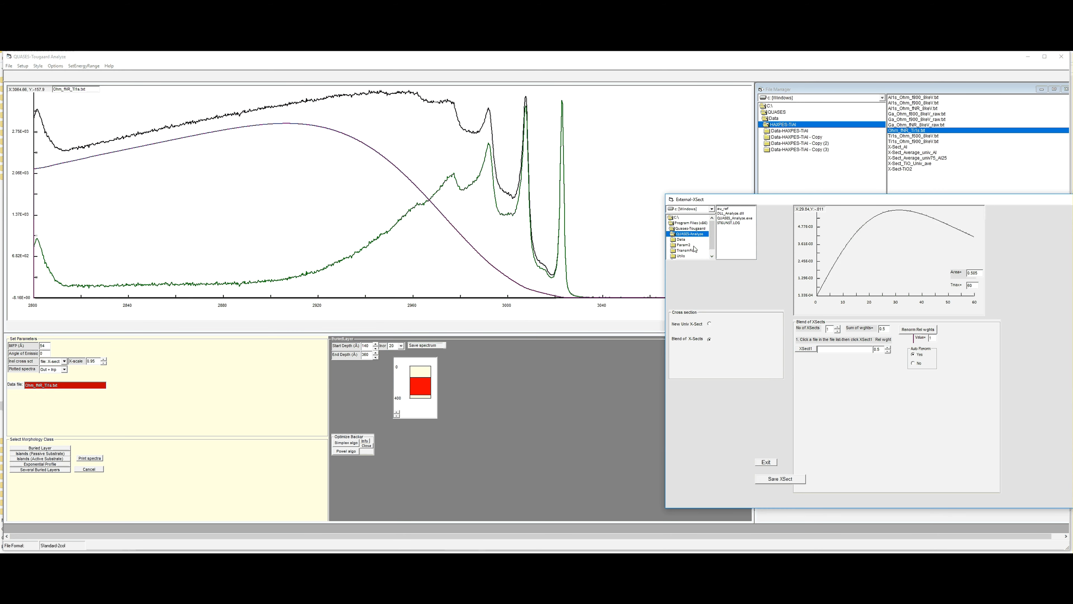
- Load the Ti cross-section file from the X-Sect folder as the first cross section of the blend
{"action": "left_click", "coordinate": [711, 257]}
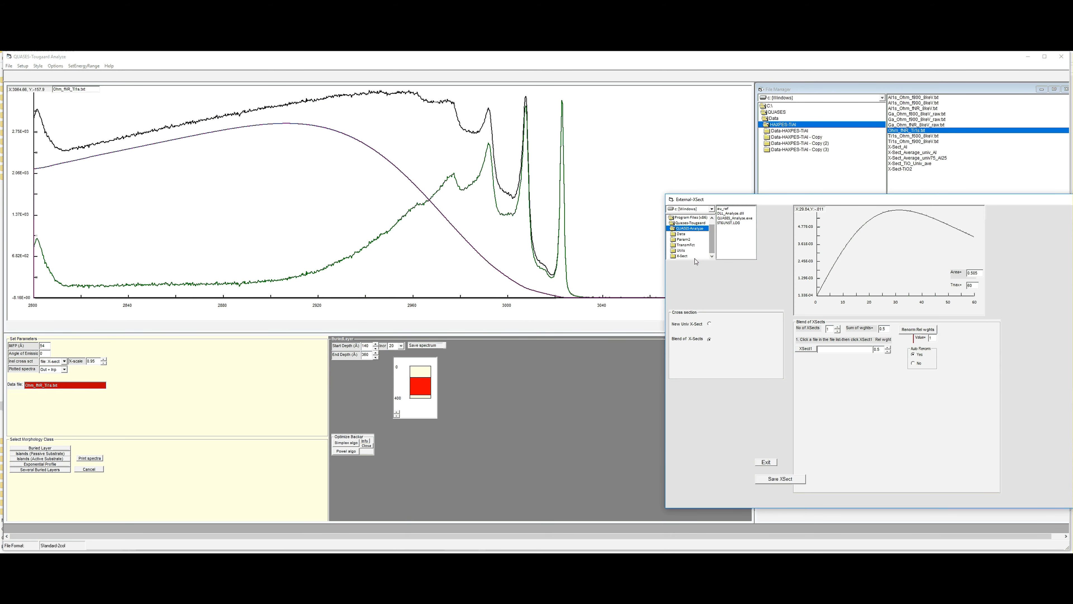
{"action": "double_click", "coordinate": [681, 256]}
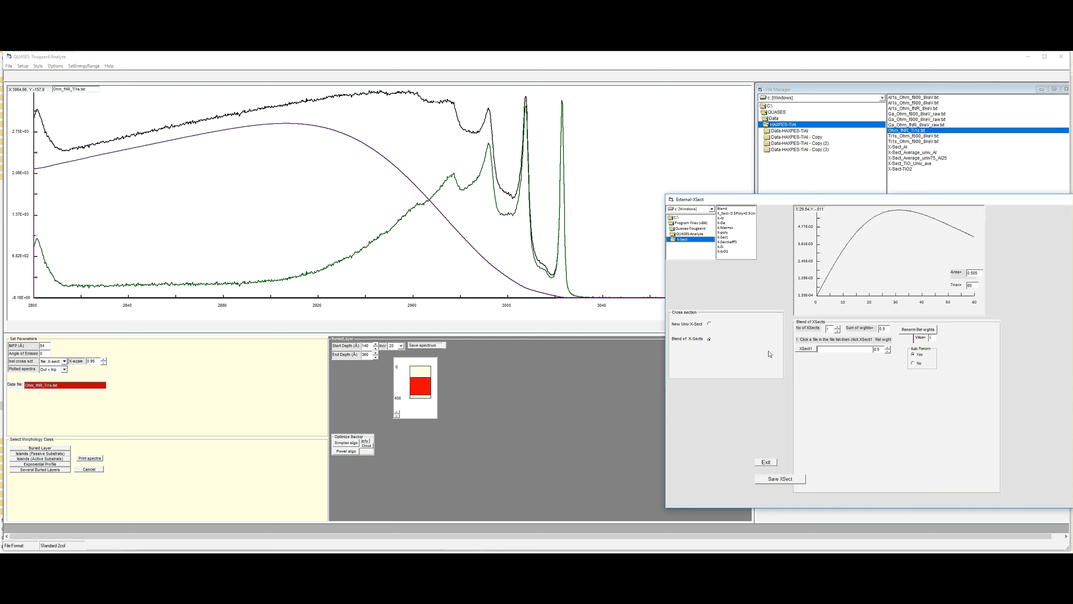
{"action": "left_click", "coordinate": [806, 349]}
{"action": "left_click", "coordinate": [727, 242]}
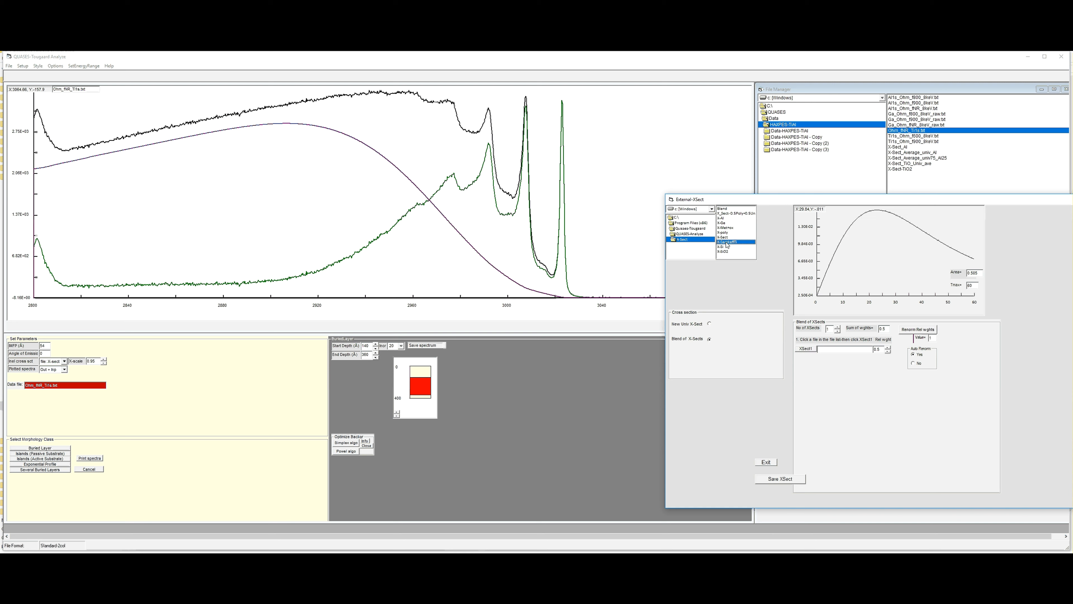
{"action": "left_click", "coordinate": [807, 349]}
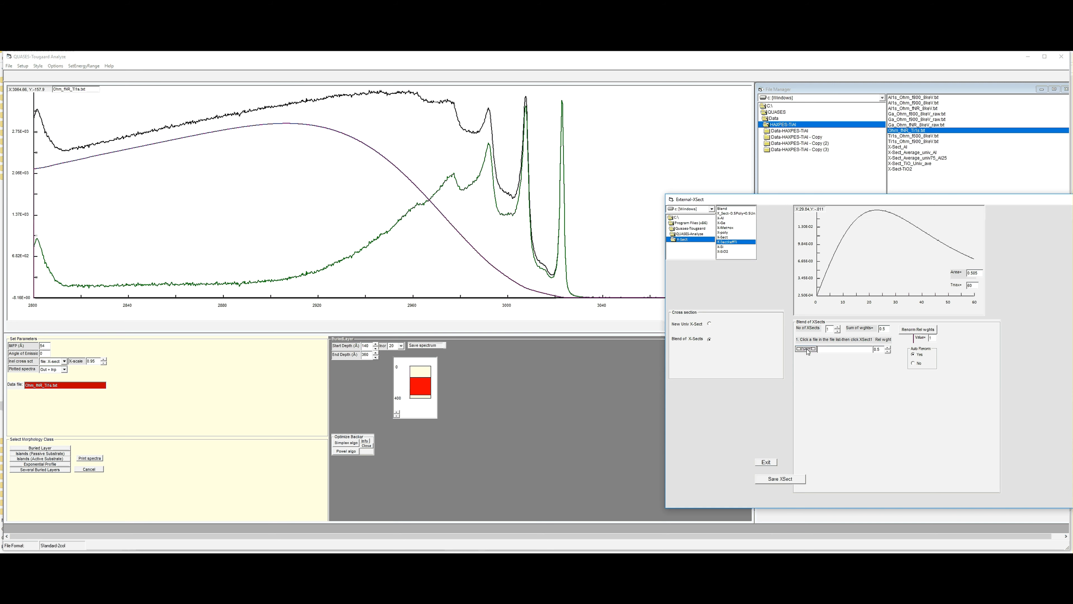
- Increase the blend to two cross sections, load X-Al as the second one, and renormalize the relative weights to a value of 1
{"action": "left_click", "coordinate": [837, 328]}
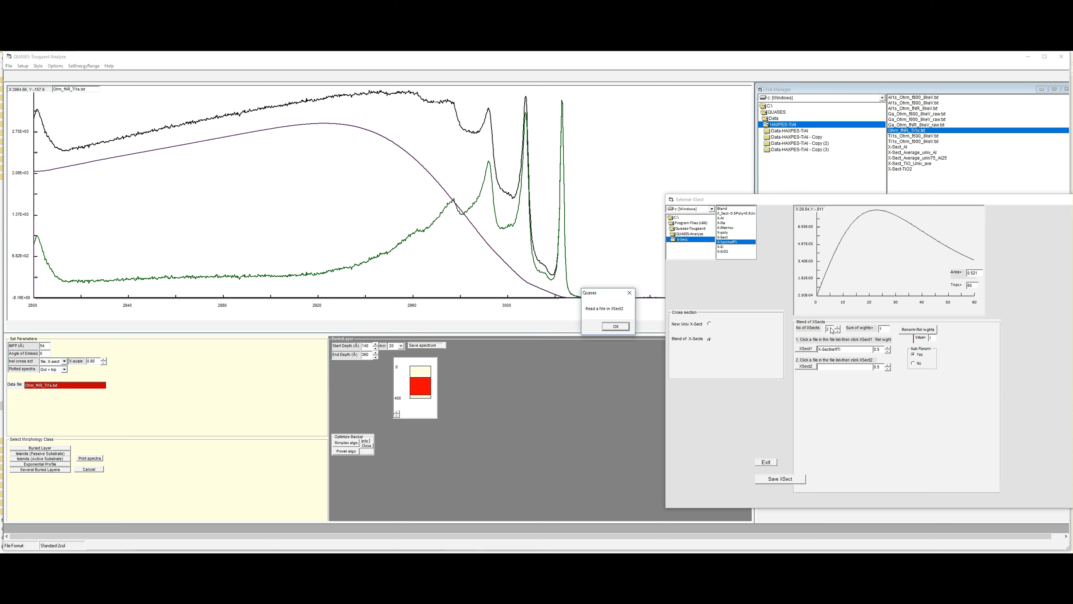
{"action": "left_click", "coordinate": [615, 326]}
{"action": "left_click", "coordinate": [723, 218]}
{"action": "left_click", "coordinate": [804, 367]}
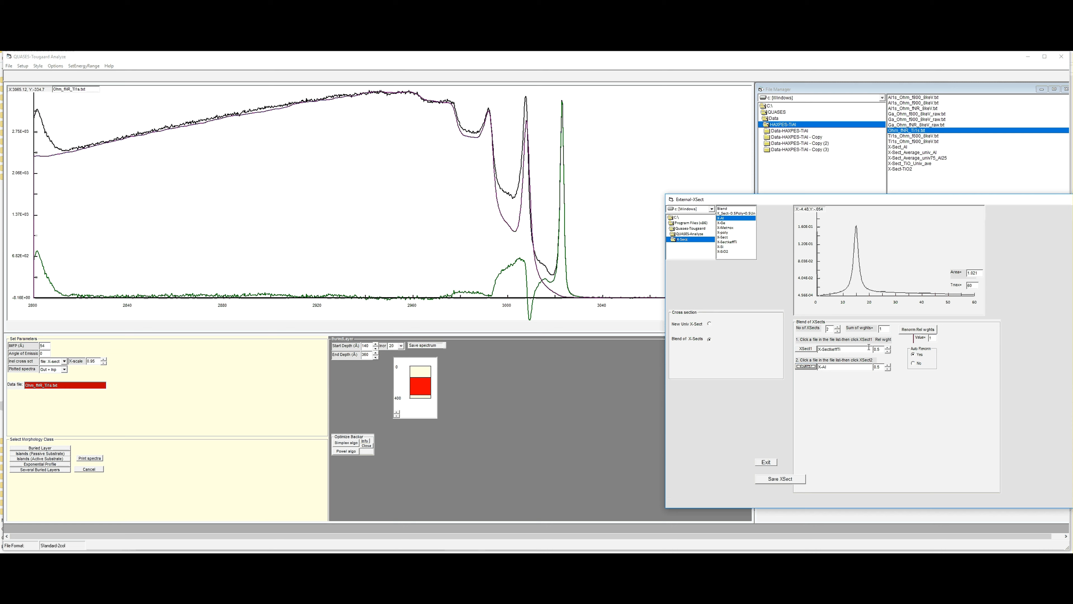
{"action": "left_click", "coordinate": [912, 330]}
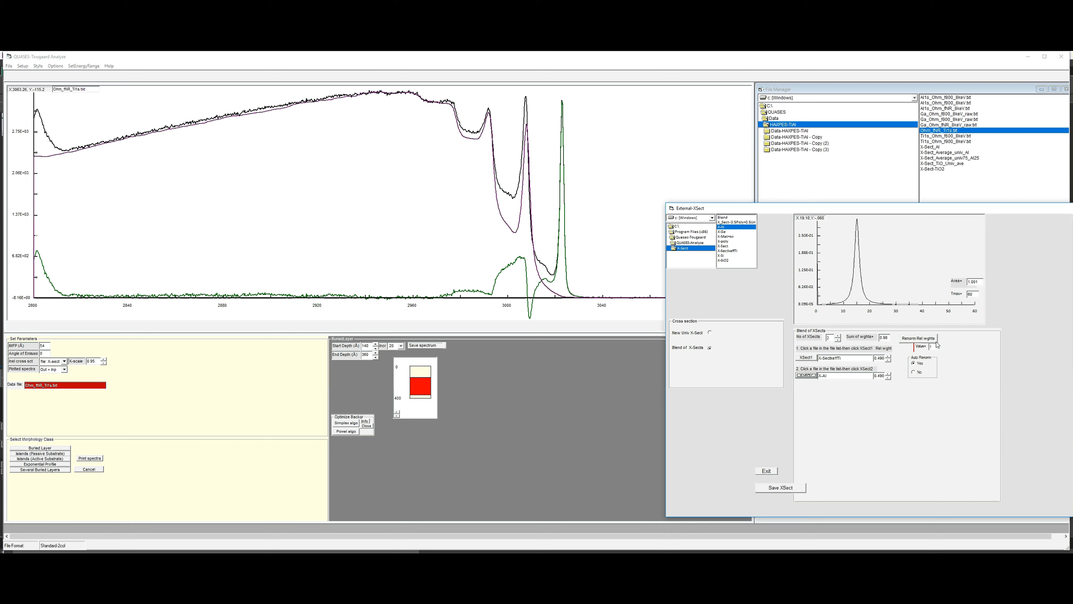
{"action": "left_click", "coordinate": [926, 342]}
- Test the buried layer's start depth at 160 Å and return it to 140 Å
{"action": "left_click", "coordinate": [376, 344]}
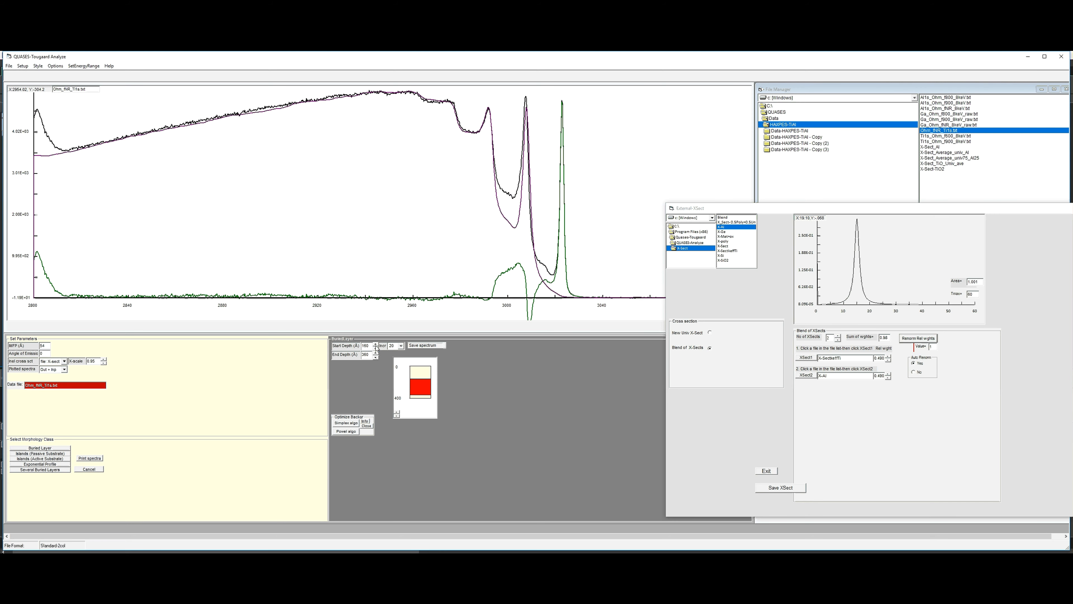
{"action": "left_click", "coordinate": [375, 347]}
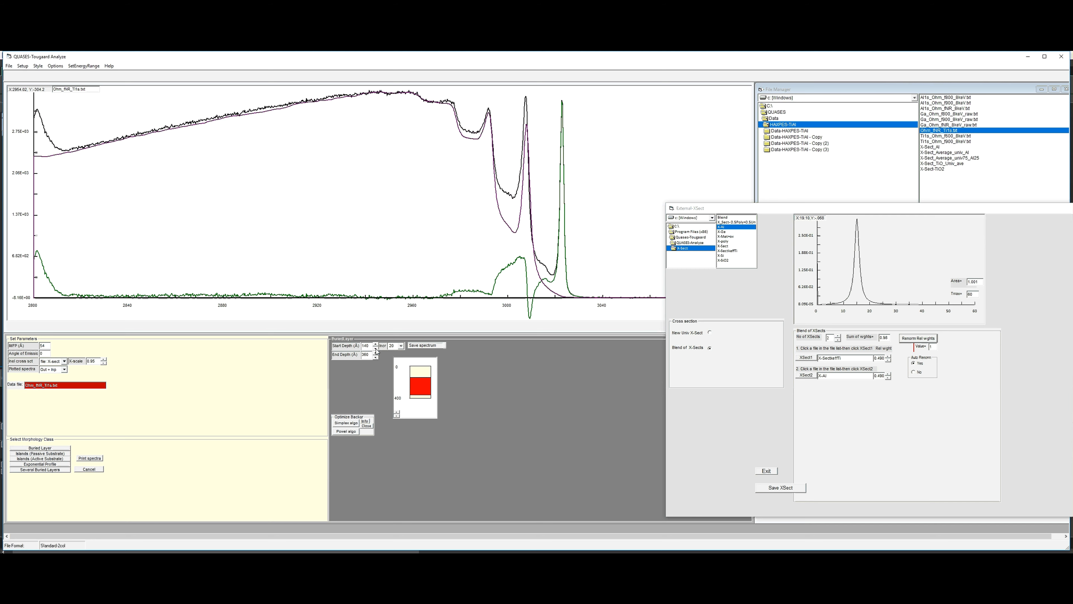
{"action": "left_click", "coordinate": [376, 345]}
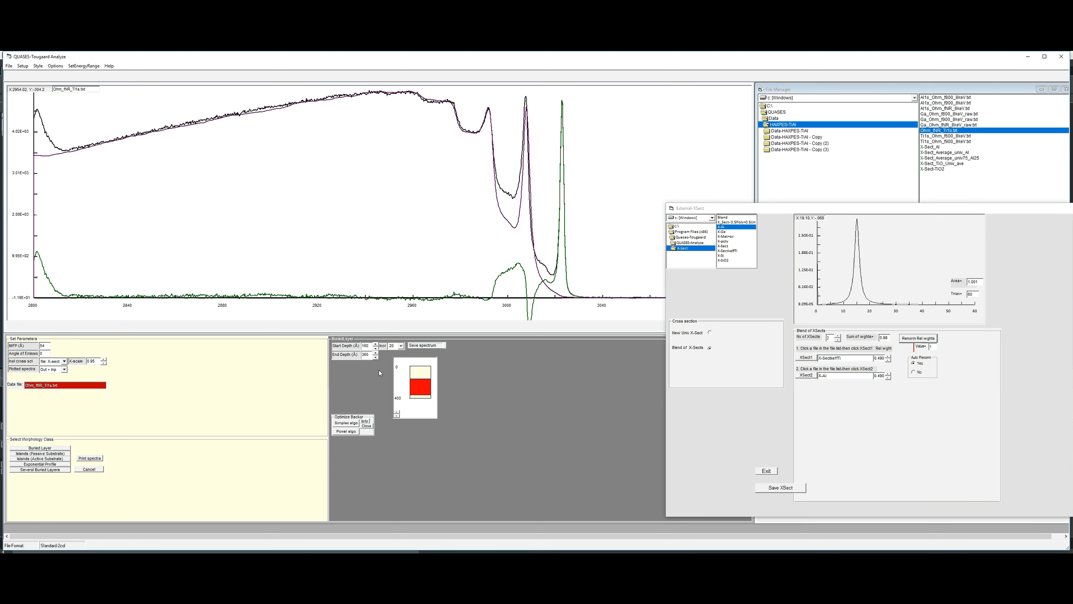
{"action": "left_click", "coordinate": [376, 347]}
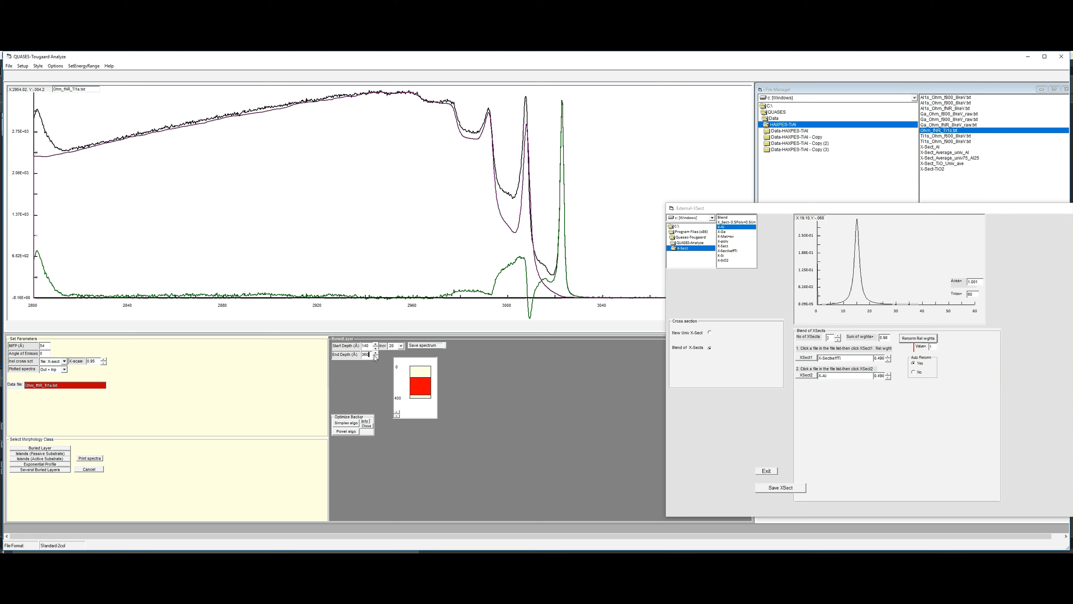
- Test the effect of a larger end depth, including 400 Å, on the buried layer and return it to 360 Å
{"action": "left_click", "coordinate": [376, 357]}
{"action": "left_click", "coordinate": [375, 358]}
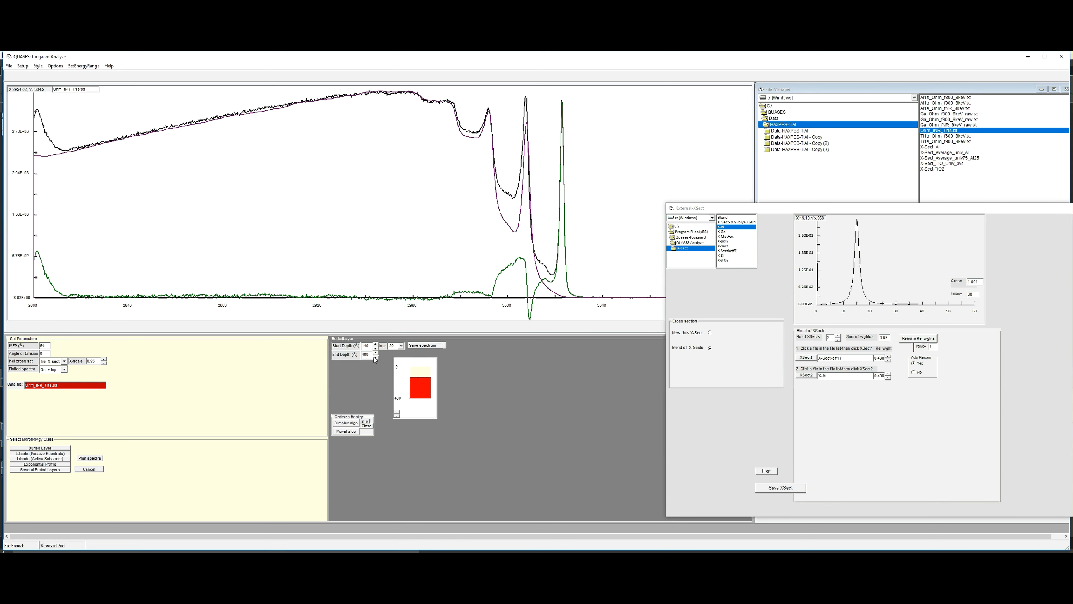
{"action": "left_click", "coordinate": [376, 357]}
{"action": "left_click", "coordinate": [376, 358]}
{"action": "left_click", "coordinate": [376, 353]}
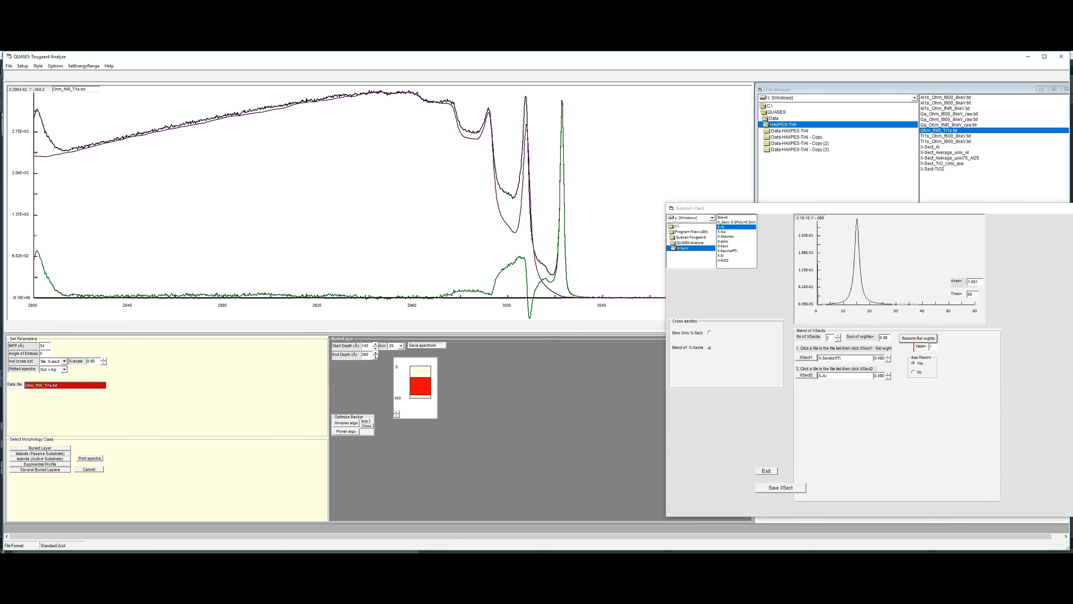
{"action": "left_click", "coordinate": [375, 353]}
{"action": "left_click", "coordinate": [376, 353]}
{"action": "left_click", "coordinate": [375, 358]}
- Open the Simplex background optimization, set its energy range to about 2853–2974 on the spectrum, and optimize the background
{"action": "left_click", "coordinate": [340, 424]}
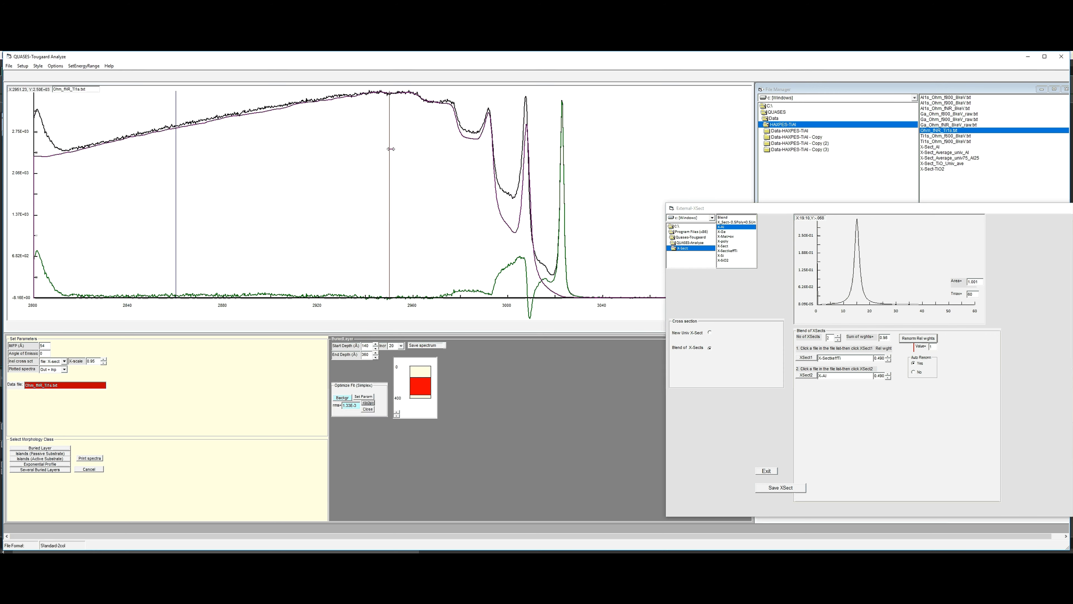
{"action": "left_click_drag", "start_coordinate": [391, 148], "coordinate": [448, 153]}
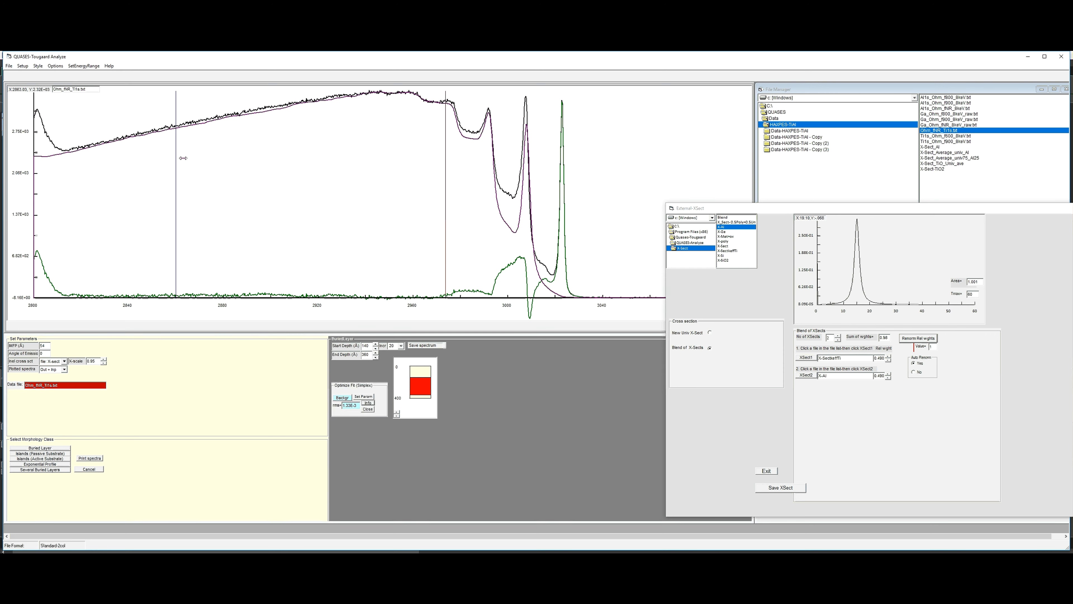
{"action": "left_click_drag", "start_coordinate": [177, 160], "coordinate": [160, 163]}
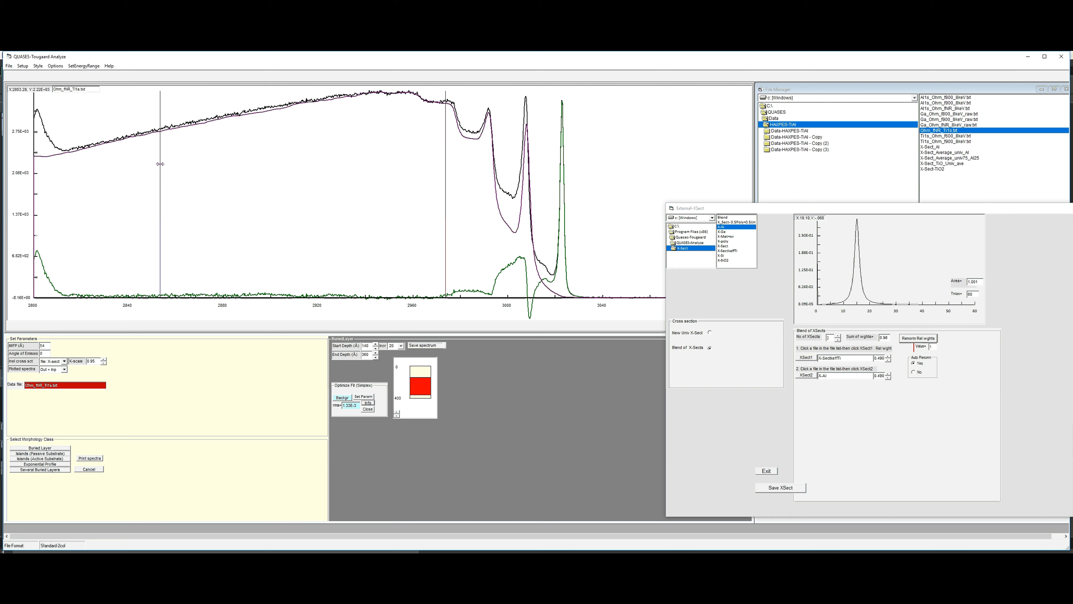
{"action": "left_click", "coordinate": [351, 398]}
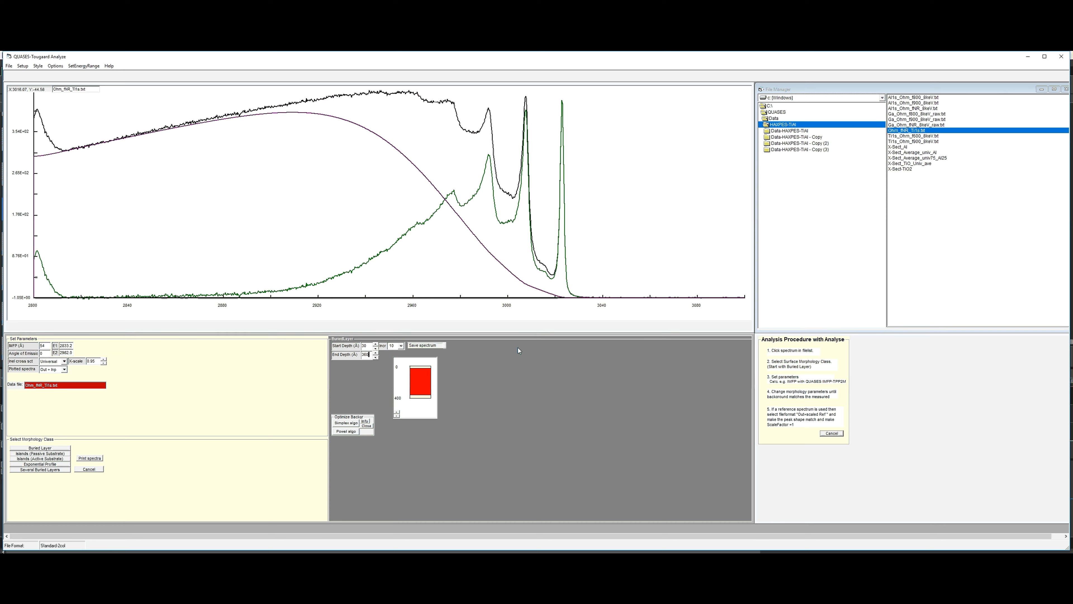
- Switch the inelastic cross section from universal to an external one defined as a blend of cross sections, and dismiss the file prompt
{"action": "left_click", "coordinate": [64, 361]}
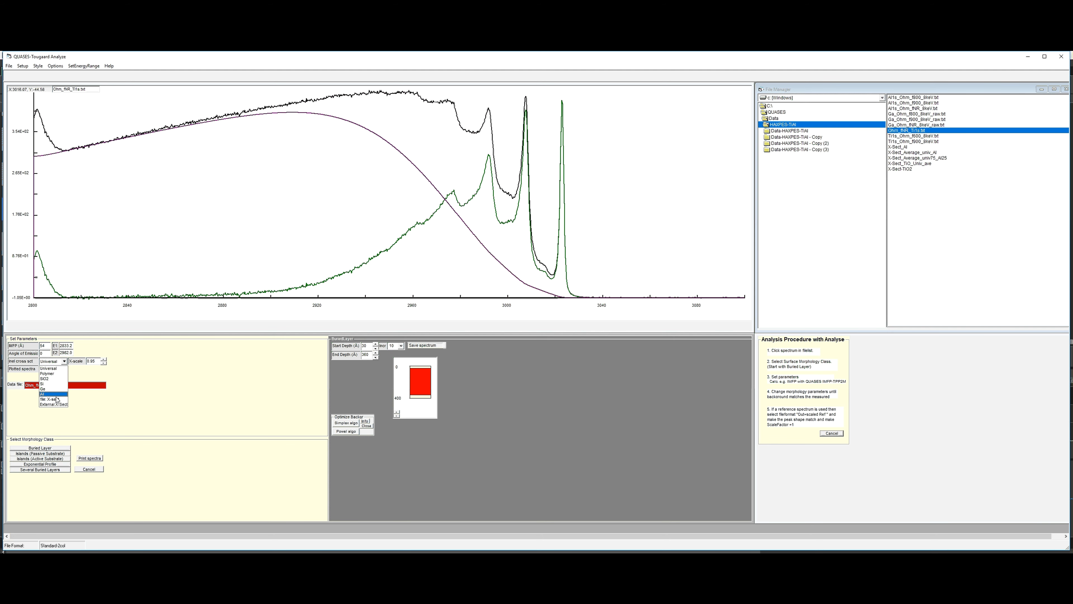
{"action": "left_click", "coordinate": [57, 406]}
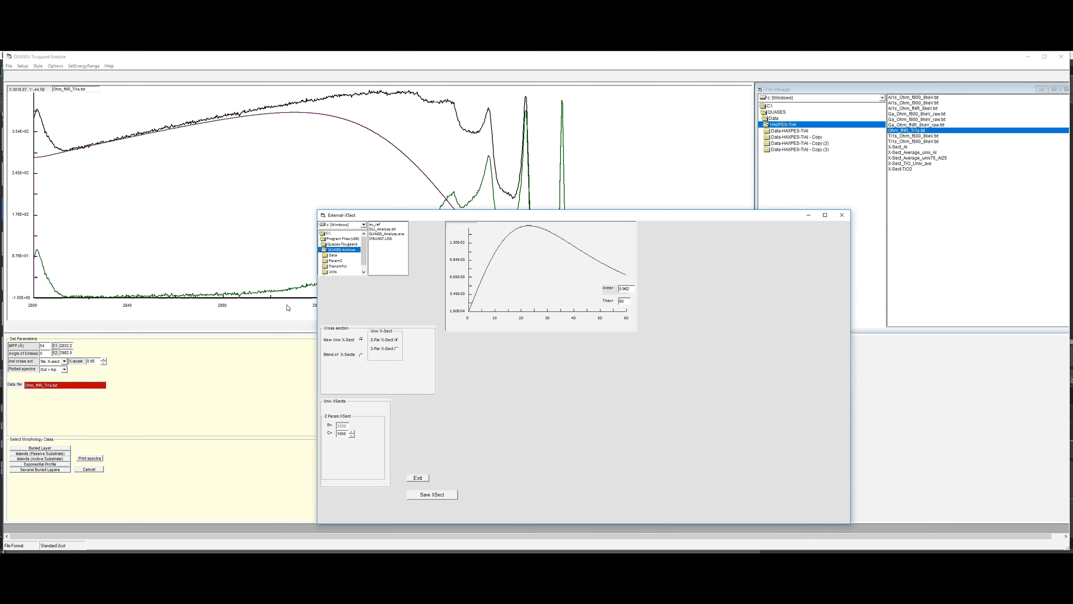
{"action": "left_click_drag", "start_coordinate": [511, 216], "coordinate": [778, 182]}
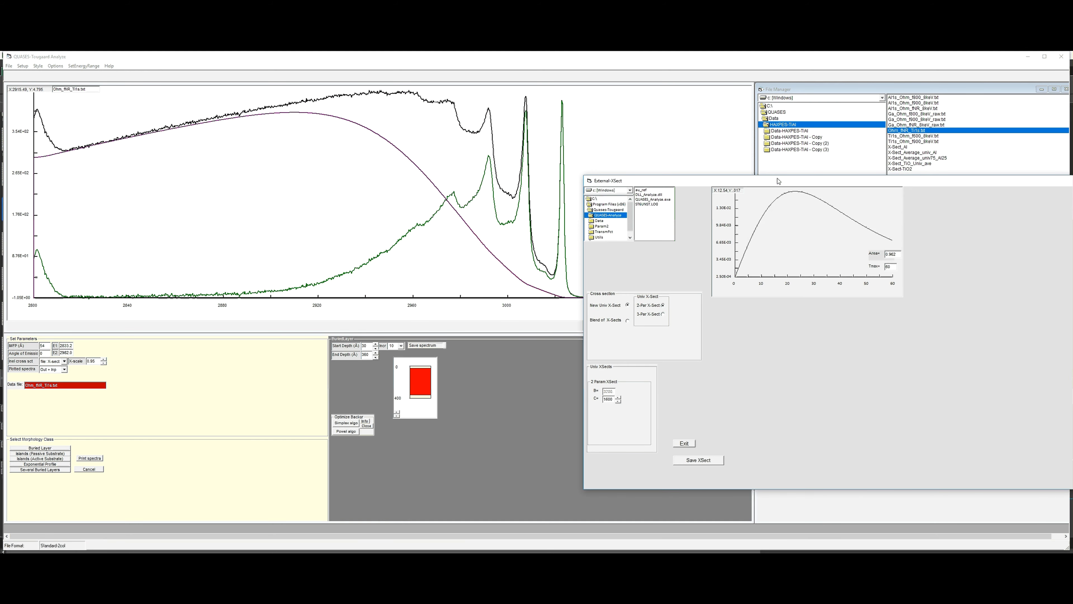
{"action": "left_click", "coordinate": [627, 321]}
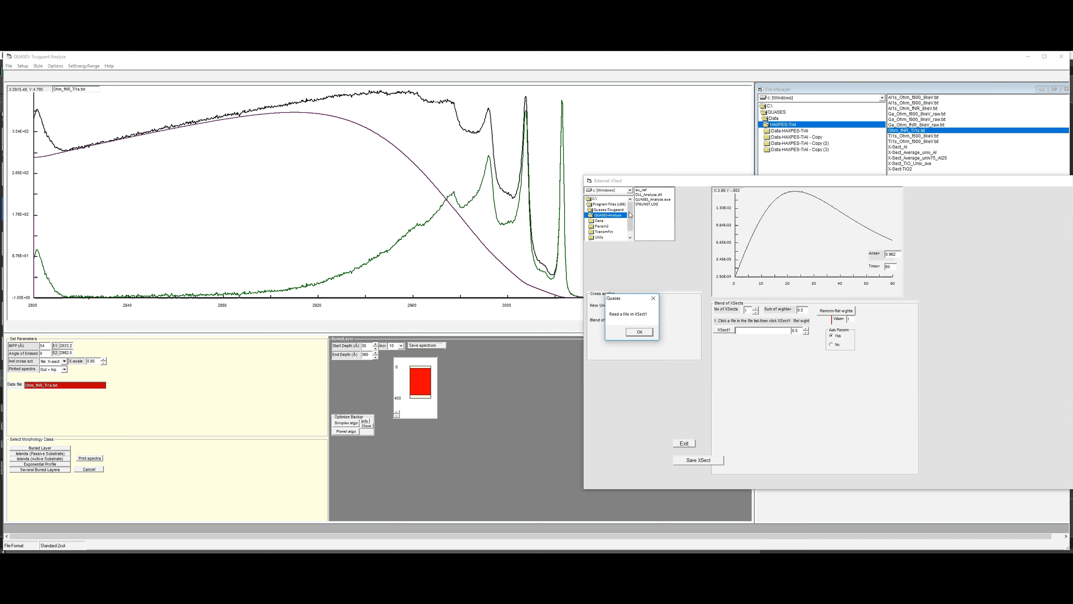
{"action": "left_click", "coordinate": [638, 331]}
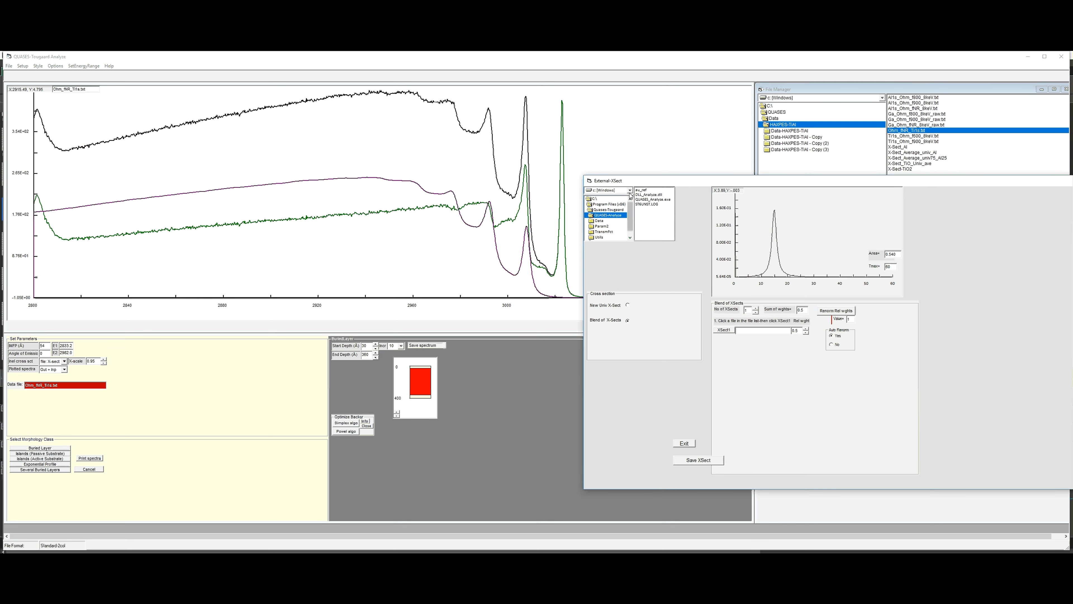
- Load X-Met+ox from the X-Sect folder as the blend's first cross section
{"action": "scroll", "coordinate": [631, 214], "scroll_direction": "down", "scroll_amount": 2}
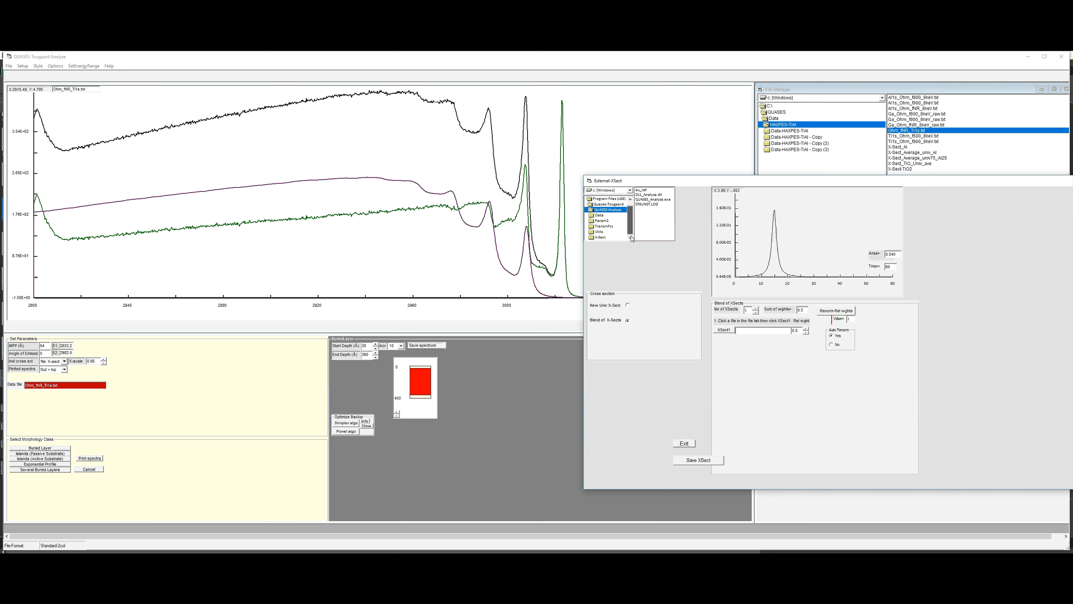
{"action": "double_click", "coordinate": [601, 237]}
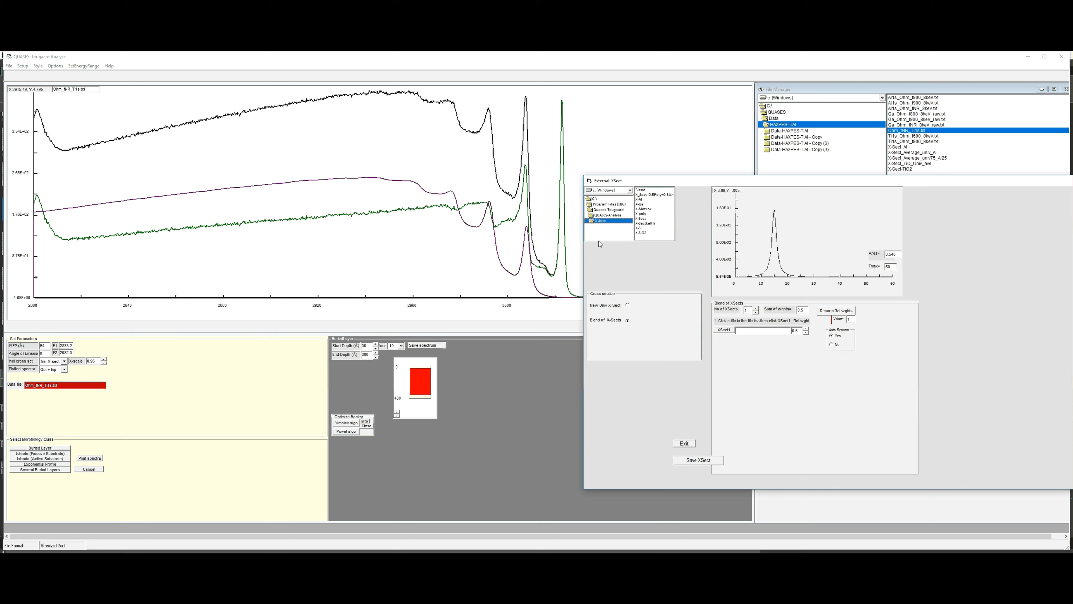
{"action": "left_click", "coordinate": [643, 209]}
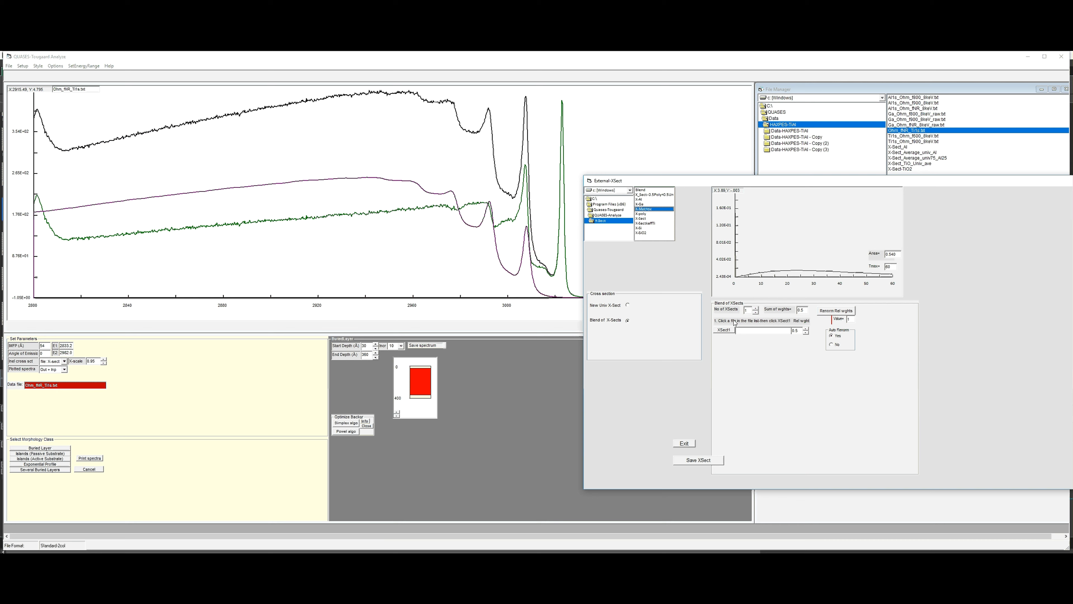
{"action": "left_click", "coordinate": [722, 331]}
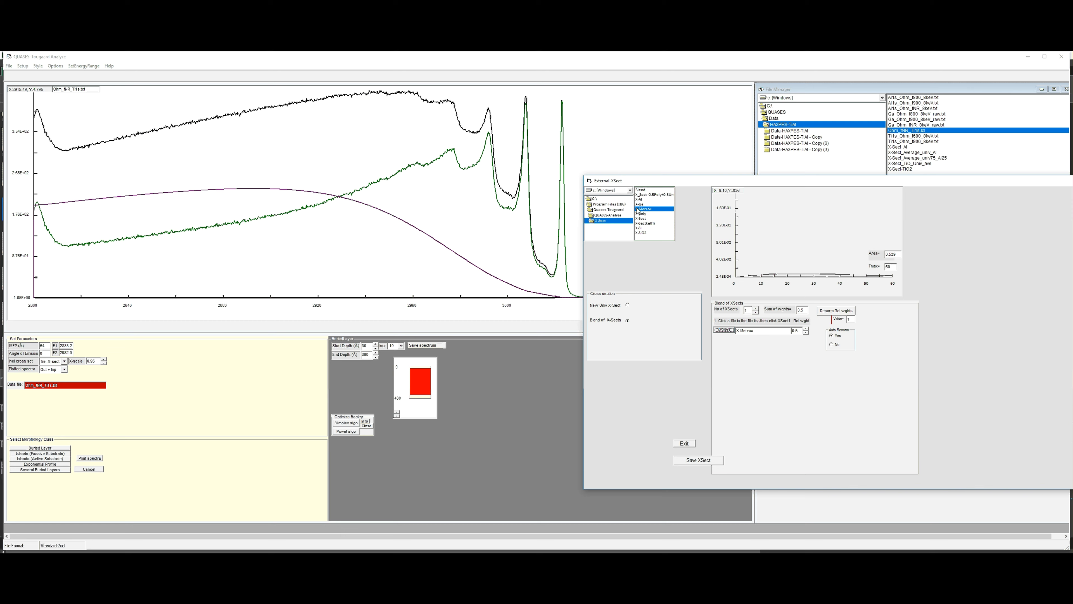
- Add a second cross section to the blend, load X-Al into it, and renormalize the relative weights
{"action": "left_click", "coordinate": [756, 309]}
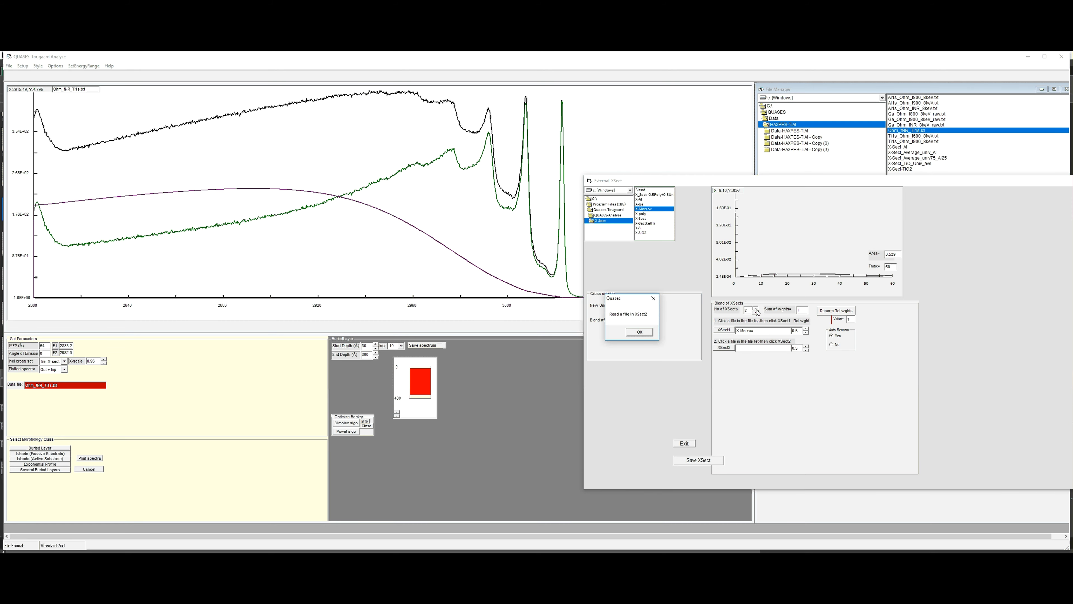
{"action": "left_click", "coordinate": [642, 335]}
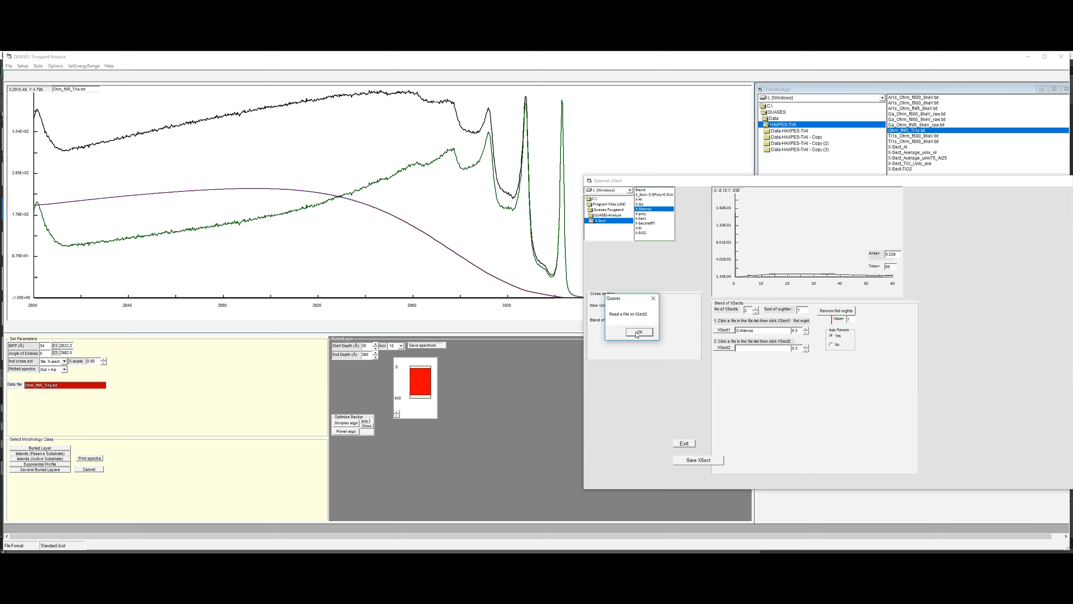
{"action": "left_click", "coordinate": [641, 199]}
{"action": "left_click", "coordinate": [723, 347]}
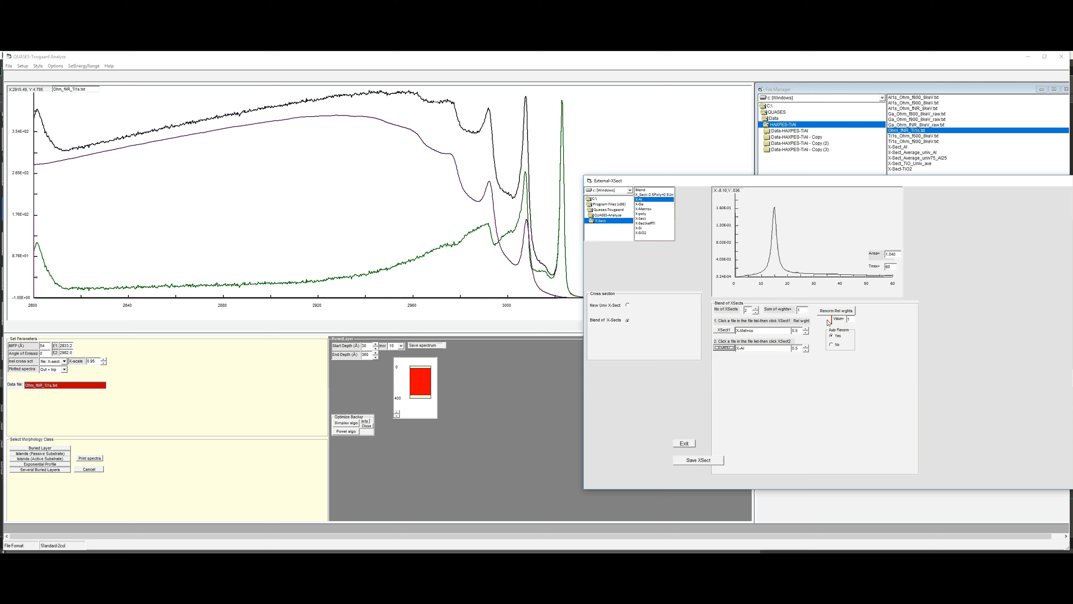
{"action": "left_click", "coordinate": [837, 312]}
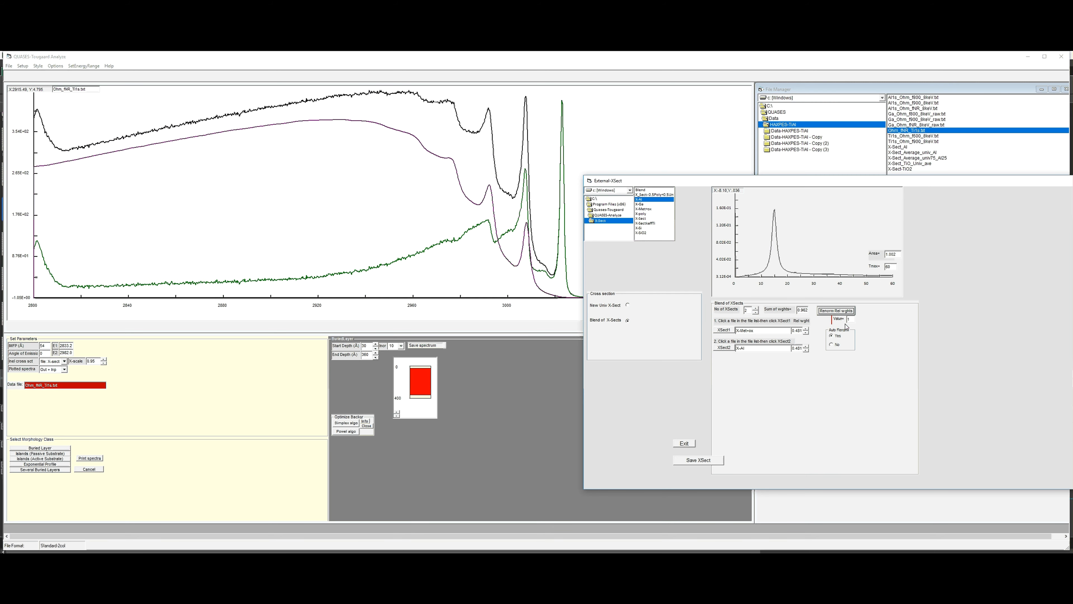
- Move the external cross section window clear of the depth settings and increase the buried layer's start depth to 180 Å
{"action": "left_click_drag", "start_coordinate": [703, 181], "coordinate": [753, 174]}
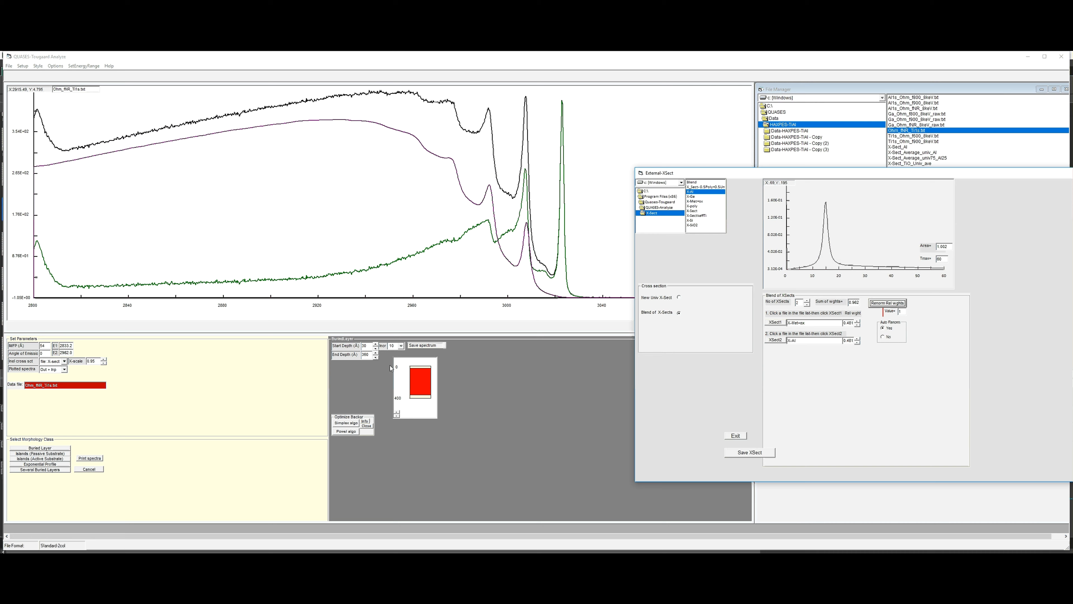
{"action": "left_click", "coordinate": [375, 344]}
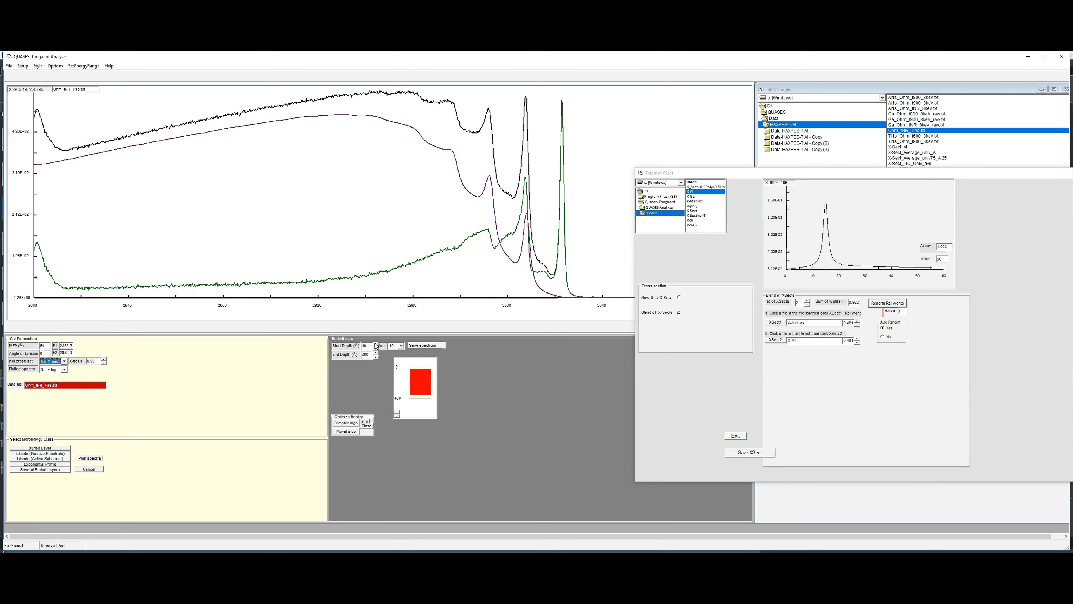
{"action": "left_click", "coordinate": [376, 344]}
{"action": "left_click", "coordinate": [375, 344]}
{"action": "left_click", "coordinate": [376, 344]}
{"action": "left_click", "coordinate": [376, 344]}
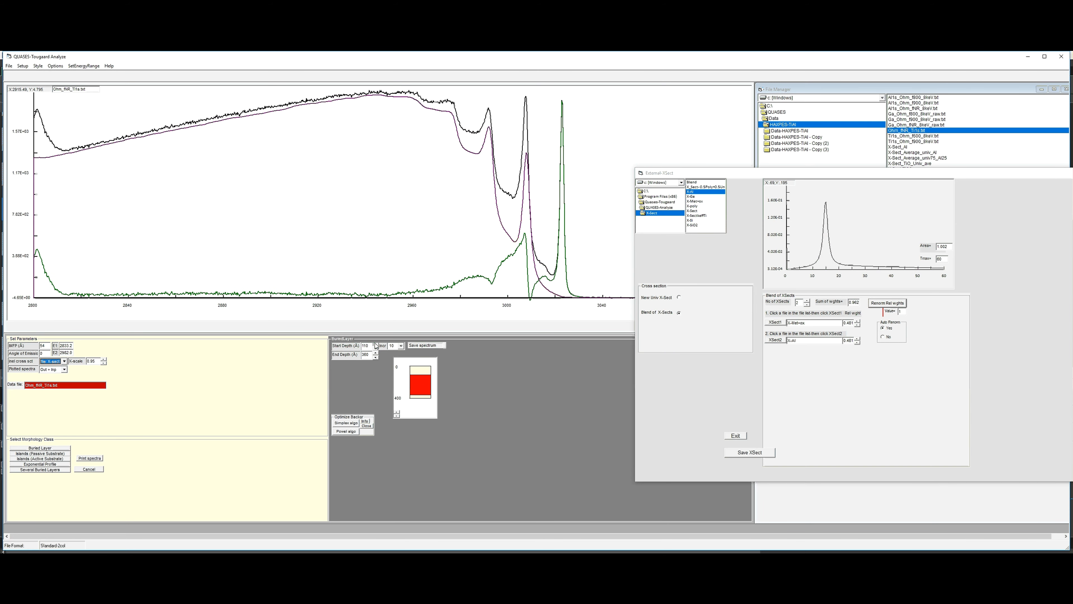
{"action": "left_click", "coordinate": [376, 344]}
{"action": "left_click", "coordinate": [375, 344]}
{"action": "left_click", "coordinate": [376, 344]}
{"action": "left_click", "coordinate": [376, 344]}
{"action": "left_click", "coordinate": [376, 344]}
{"action": "left_click", "coordinate": [375, 344]}
{"action": "left_click", "coordinate": [375, 344]}
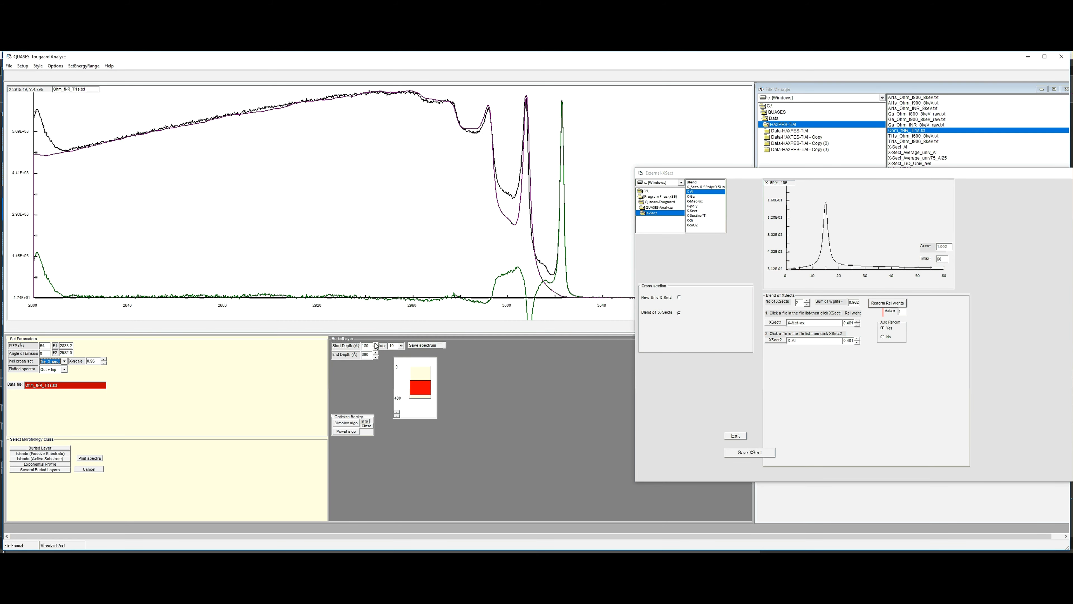
- Lower the buried layer's start depth to 160 Å, briefly trying a shallower end depth before returning it to 360 Å
{"action": "left_click", "coordinate": [376, 348]}
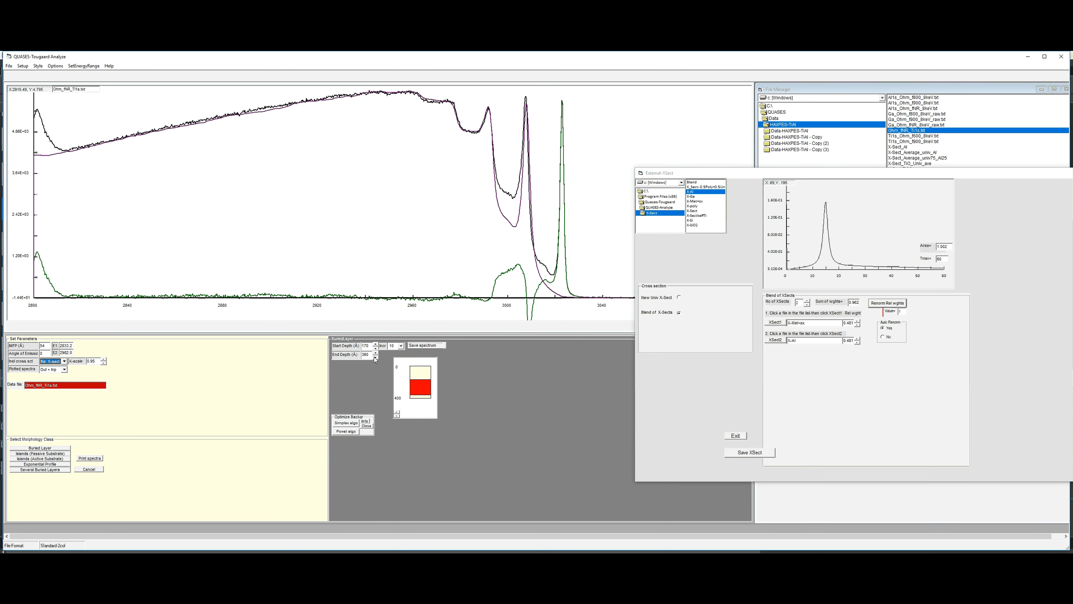
{"action": "left_click", "coordinate": [376, 357]}
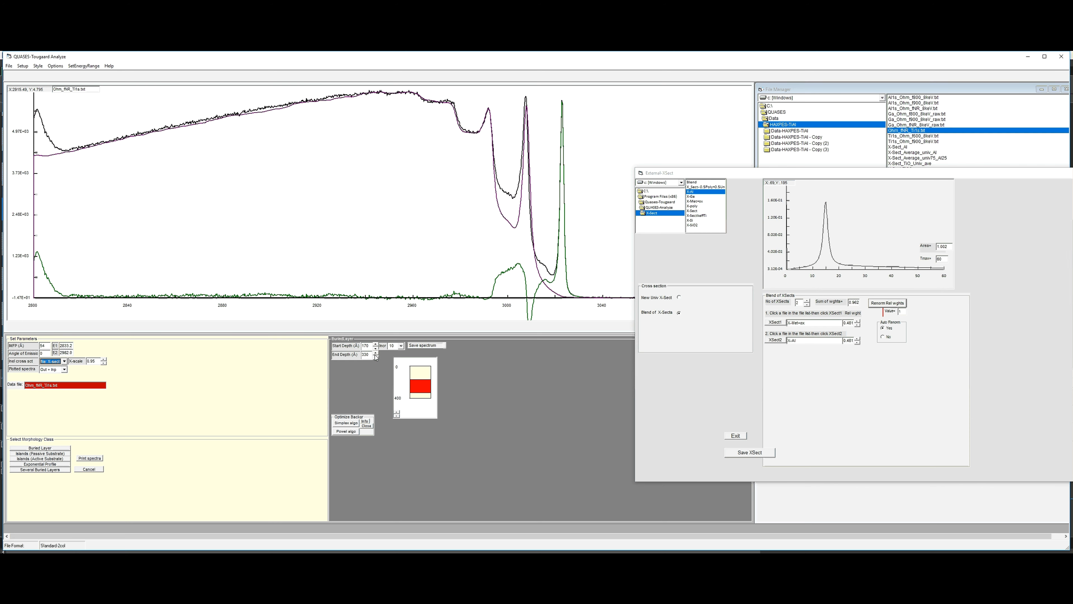
{"action": "left_click", "coordinate": [375, 352]}
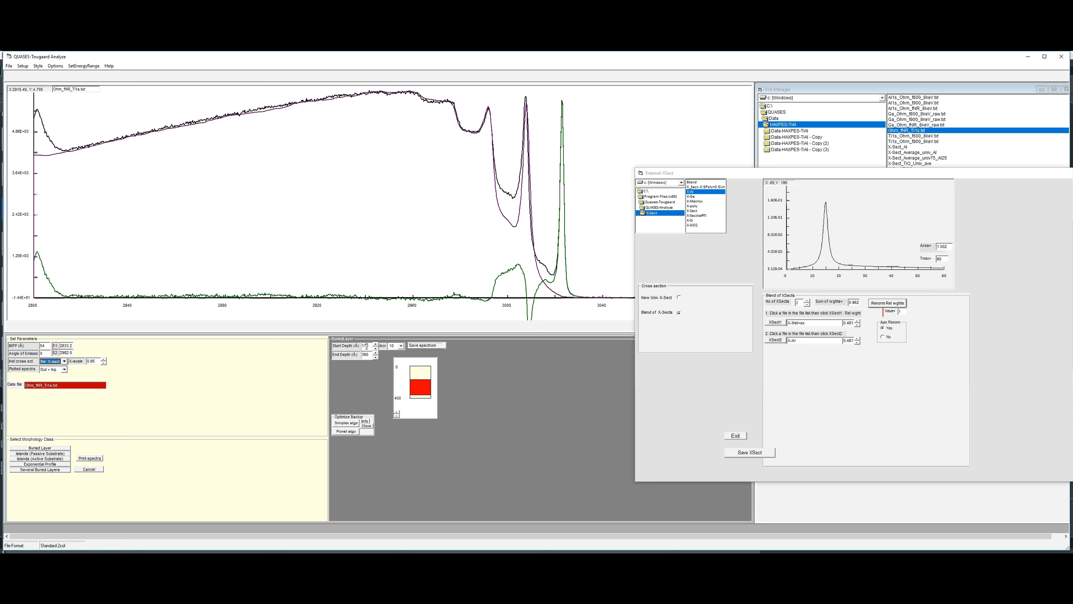
{"action": "left_click", "coordinate": [376, 348]}
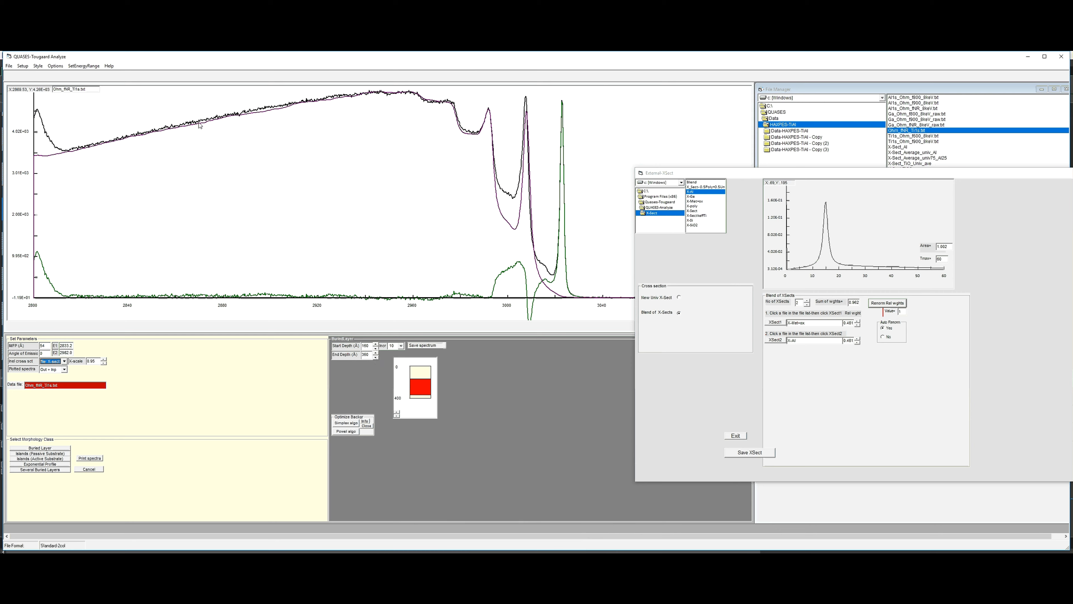
- Try a thicker buried layer by increasing its end depth to 470 Å
{"action": "left_click", "coordinate": [375, 354]}
{"action": "left_click", "coordinate": [375, 353]}
{"action": "left_click", "coordinate": [376, 354]}
{"action": "left_click", "coordinate": [375, 353]}
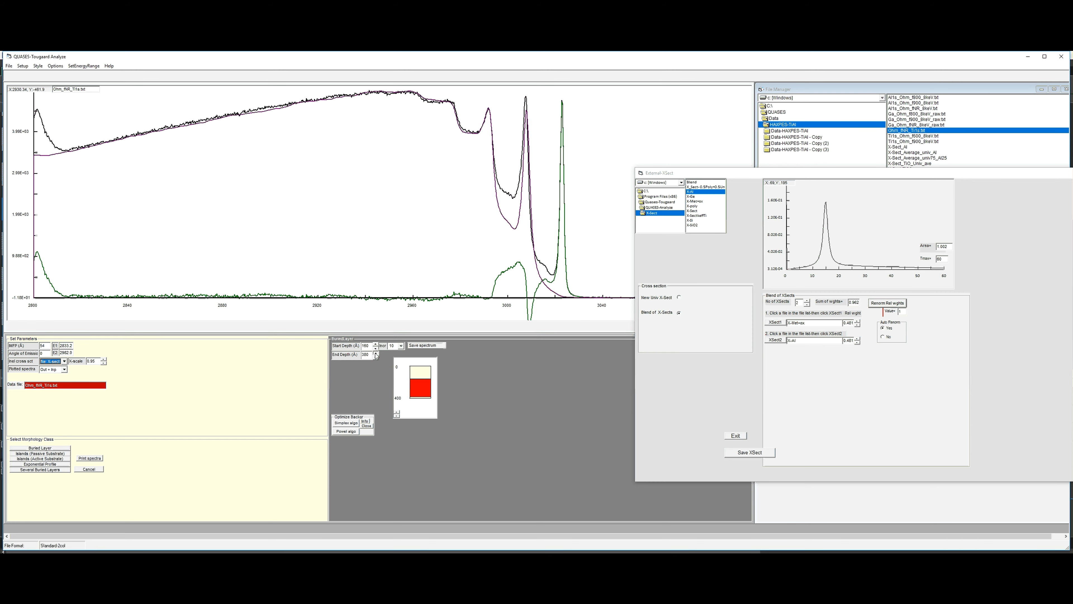
{"action": "left_click", "coordinate": [376, 353]}
{"action": "left_click", "coordinate": [376, 353]}
{"action": "left_click", "coordinate": [375, 354]}
{"action": "left_click", "coordinate": [376, 353]}
{"action": "left_click", "coordinate": [376, 354]}
{"action": "left_click", "coordinate": [376, 354]}
{"action": "left_click", "coordinate": [375, 353]}
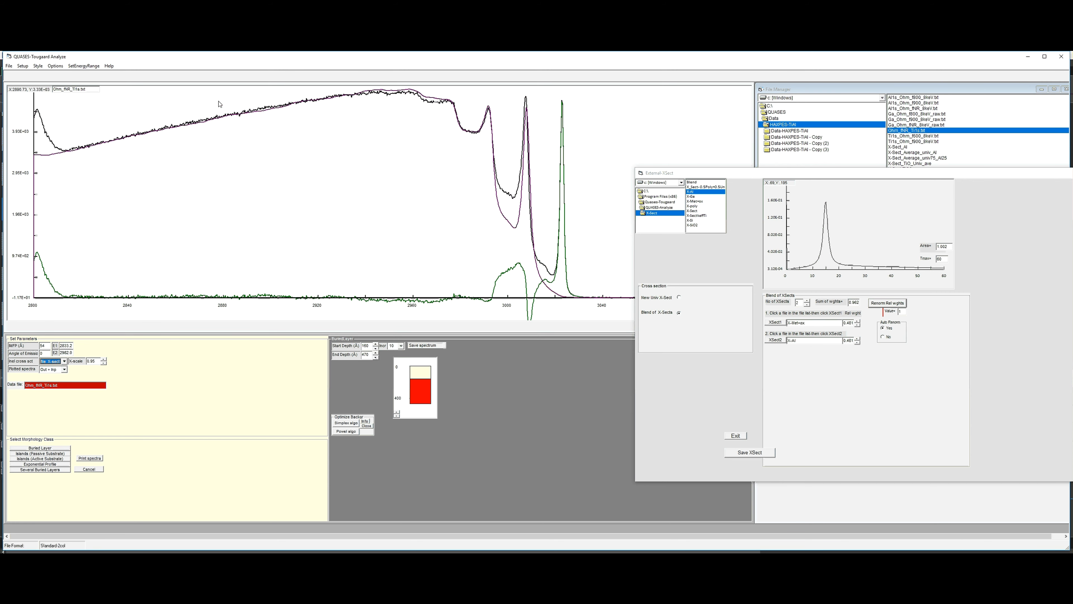
{"action": "left_click", "coordinate": [375, 353]}
{"action": "left_click", "coordinate": [375, 354]}
- Reduce the buried layer's end depth stepwise to 180 Å to test a very thin layer against the spectrum
{"action": "left_click", "coordinate": [375, 357]}
{"action": "left_click", "coordinate": [375, 357]}
{"action": "left_click", "coordinate": [376, 357]}
{"action": "left_click", "coordinate": [376, 358]}
{"action": "left_click", "coordinate": [375, 357]}
{"action": "left_click", "coordinate": [375, 357]}
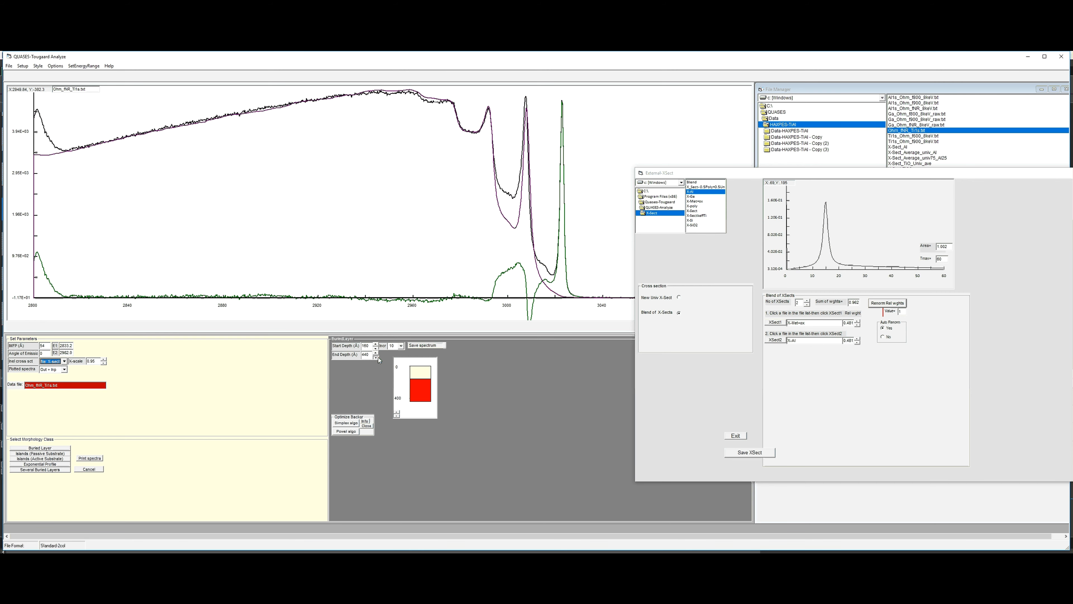
{"action": "left_click", "coordinate": [375, 358]}
{"action": "left_click", "coordinate": [376, 357]}
{"action": "left_click", "coordinate": [376, 357]}
{"action": "left_click", "coordinate": [375, 357]}
{"action": "left_click", "coordinate": [376, 357]}
{"action": "left_click", "coordinate": [376, 357]}
{"action": "left_click", "coordinate": [376, 357]}
{"action": "left_click", "coordinate": [376, 357]}
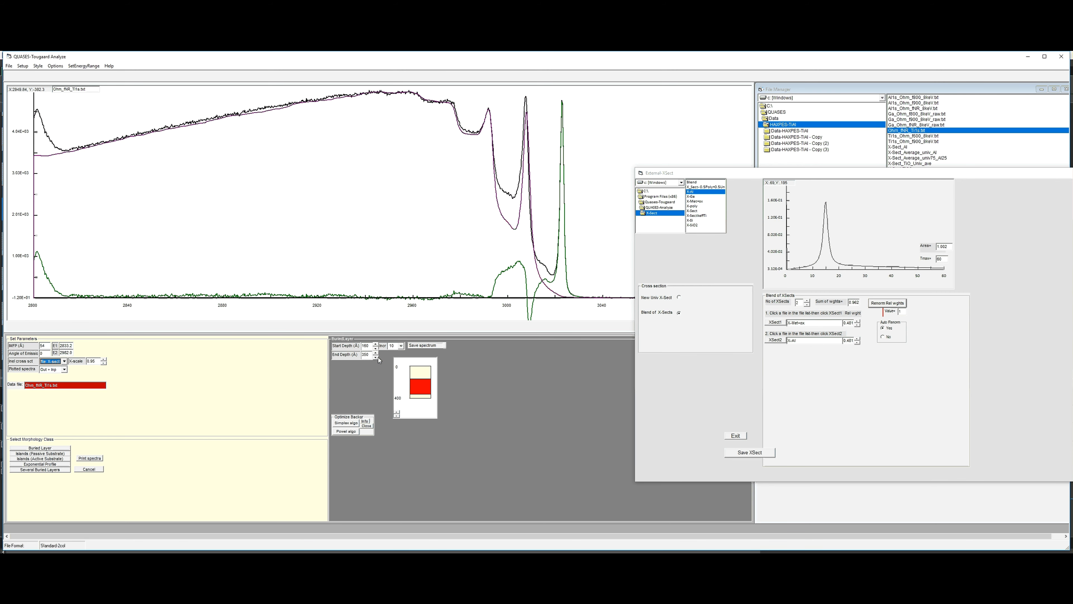
{"action": "left_click", "coordinate": [375, 357]}
{"action": "left_click", "coordinate": [378, 357]}
{"action": "left_click", "coordinate": [378, 357]}
{"action": "left_click", "coordinate": [378, 357]}
{"action": "left_click", "coordinate": [378, 357]}
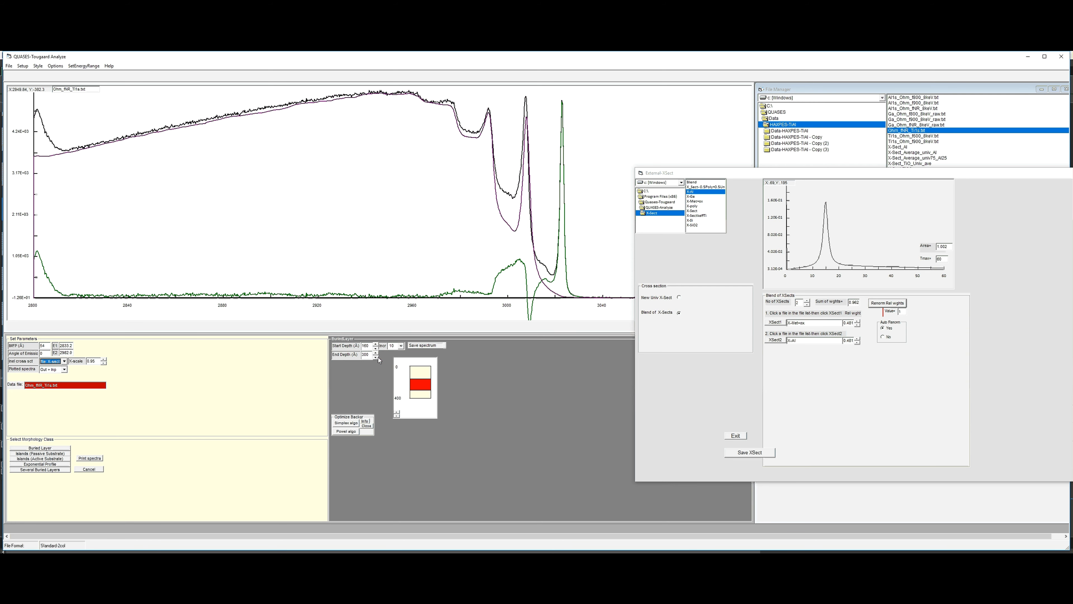
{"action": "left_click", "coordinate": [378, 357]}
{"action": "left_click", "coordinate": [379, 357]}
{"action": "left_click", "coordinate": [378, 357]}
{"action": "left_click", "coordinate": [378, 357]}
{"action": "left_click", "coordinate": [378, 357]}
{"action": "left_click", "coordinate": [378, 357]}
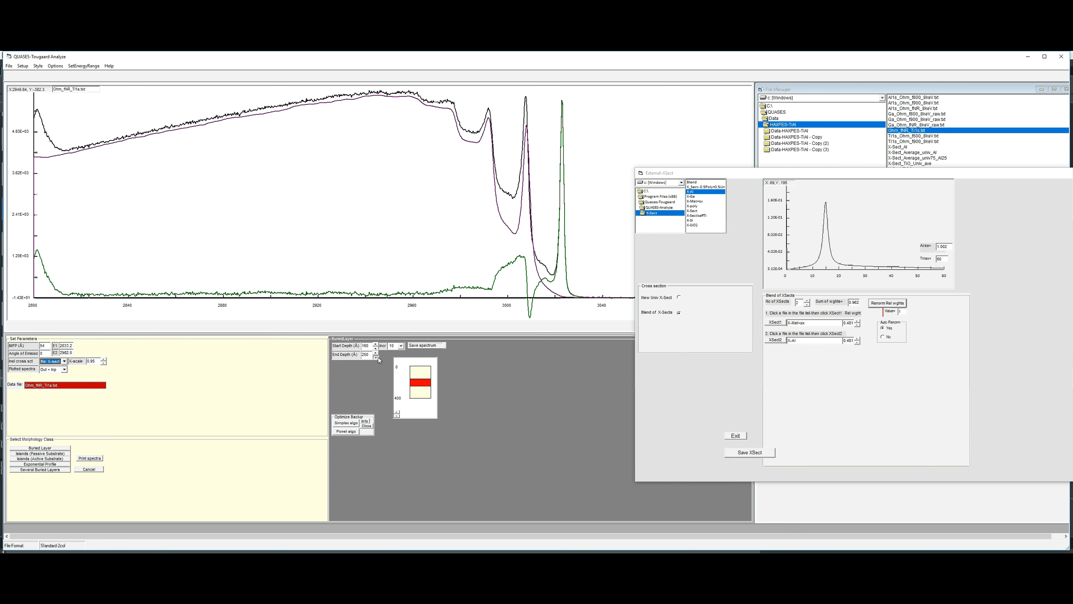
{"action": "left_click", "coordinate": [378, 357]}
{"action": "left_click", "coordinate": [377, 357]}
{"action": "left_click", "coordinate": [377, 357]}
{"action": "left_click", "coordinate": [376, 357]}
{"action": "left_click", "coordinate": [376, 357]}
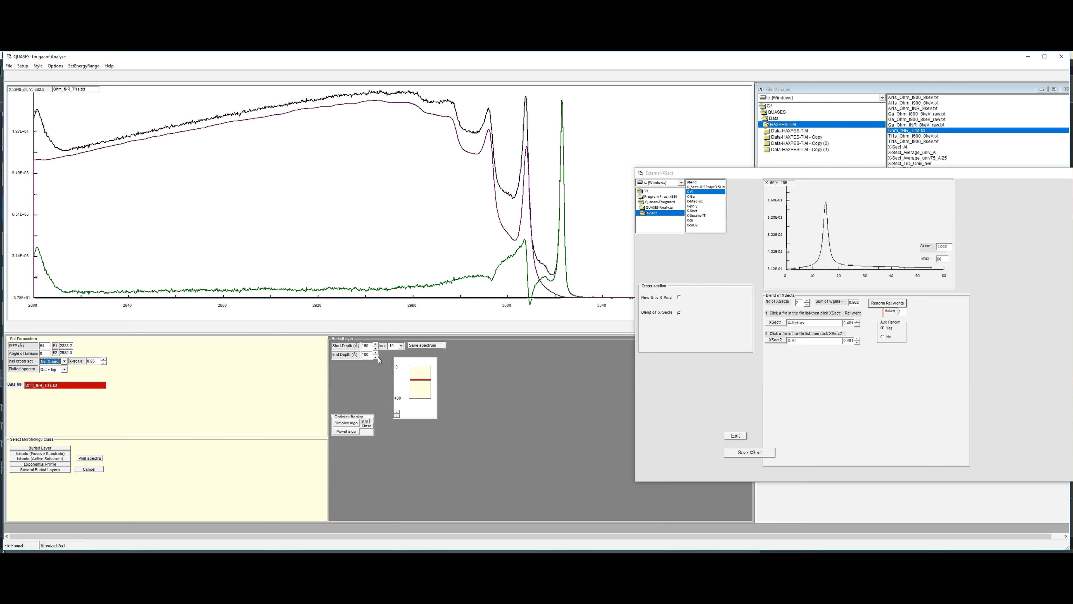
{"action": "left_click", "coordinate": [376, 357]}
- Increase the buried layer's end depth to 350 Å
{"action": "left_click", "coordinate": [376, 354]}
{"action": "left_click", "coordinate": [376, 354]}
{"action": "left_click", "coordinate": [376, 355]}
{"action": "left_click", "coordinate": [375, 354]}
{"action": "left_click", "coordinate": [375, 355]}
{"action": "left_click", "coordinate": [376, 355]}
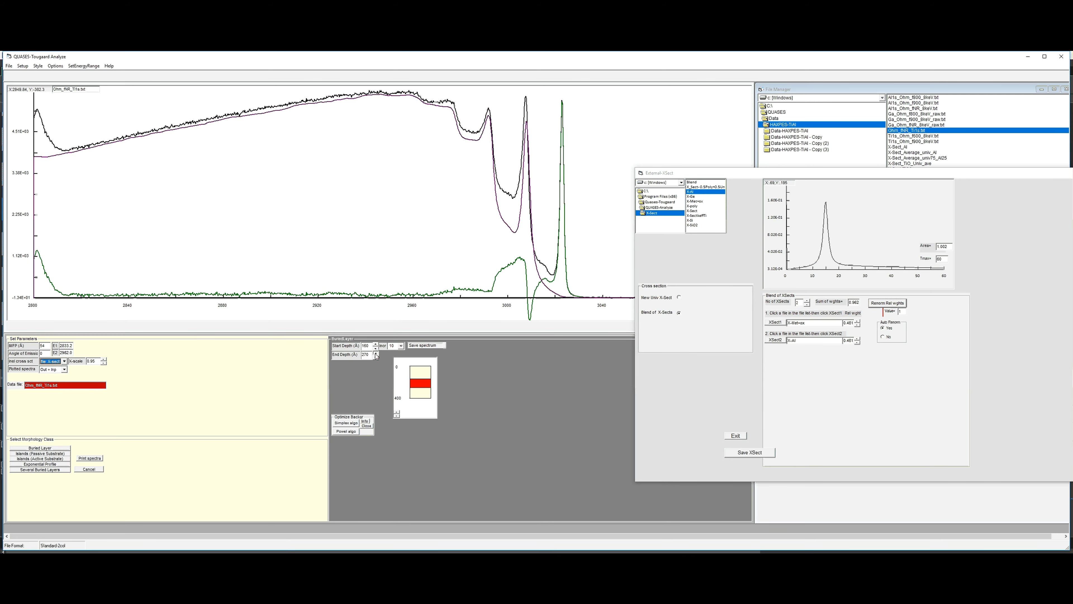
{"action": "left_click", "coordinate": [375, 354]}
{"action": "left_click", "coordinate": [376, 354]}
{"action": "left_click", "coordinate": [376, 354]}
{"action": "left_click", "coordinate": [375, 354]}
{"action": "left_click", "coordinate": [376, 354]}
{"action": "left_click", "coordinate": [376, 354]}
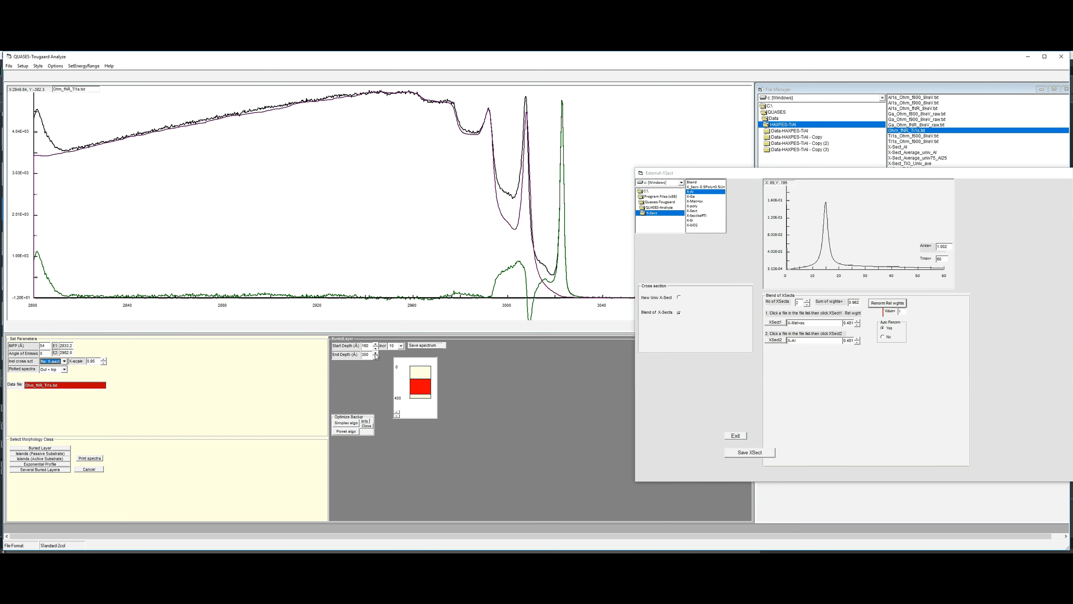
{"action": "left_click", "coordinate": [375, 355]}
- Test a shallower start depth of 130 Å for the buried layer and bring it back to 160 Å
{"action": "left_click", "coordinate": [376, 348]}
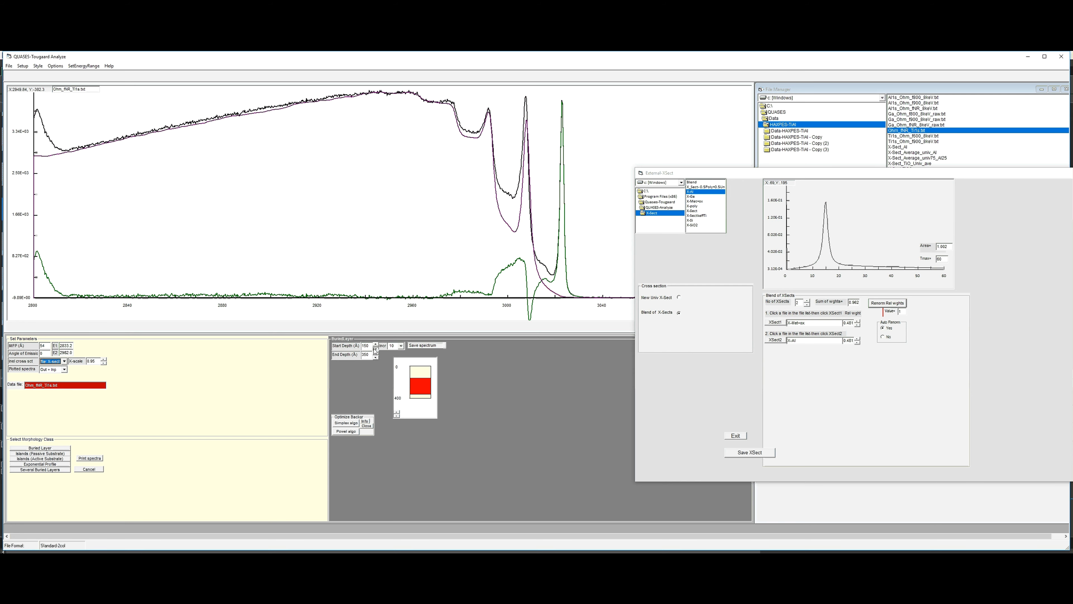
{"action": "left_click", "coordinate": [376, 349]}
{"action": "left_click", "coordinate": [376, 348]}
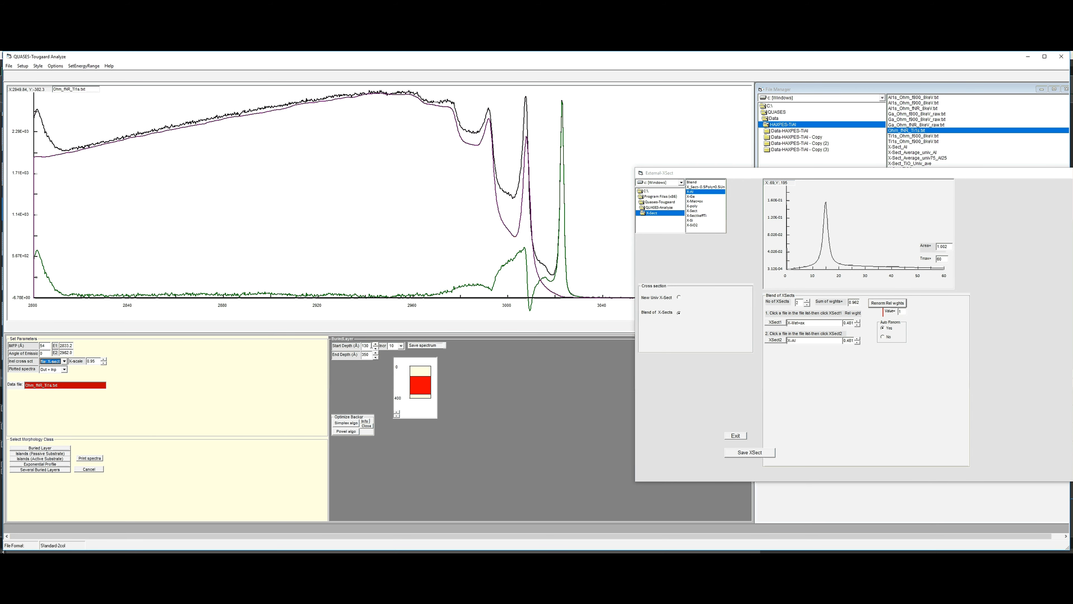
{"action": "left_click", "coordinate": [376, 344]}
{"action": "left_click", "coordinate": [375, 344]}
{"action": "left_click", "coordinate": [375, 344]}
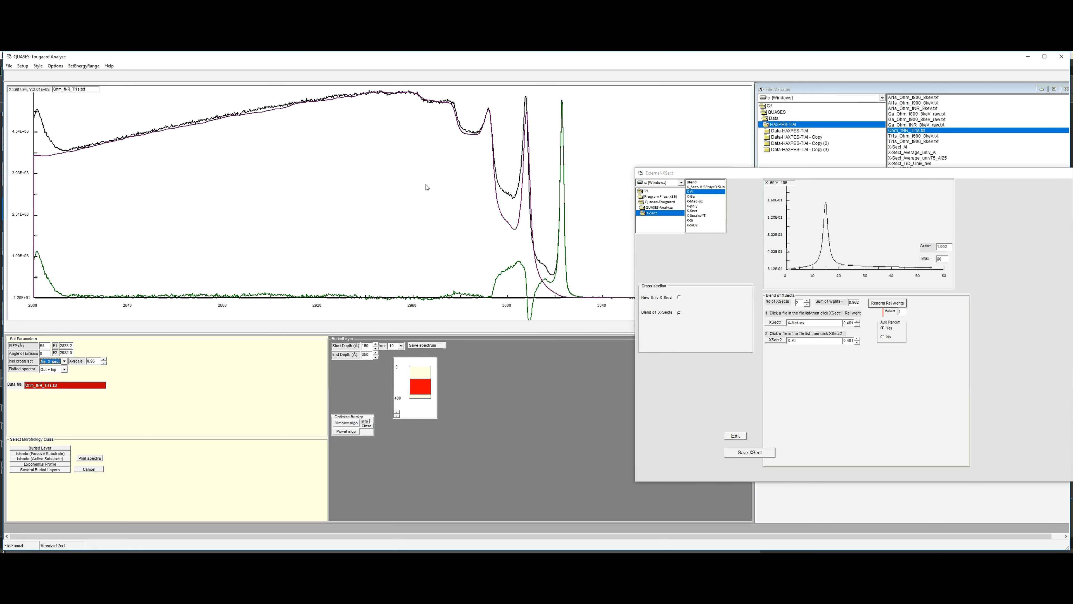